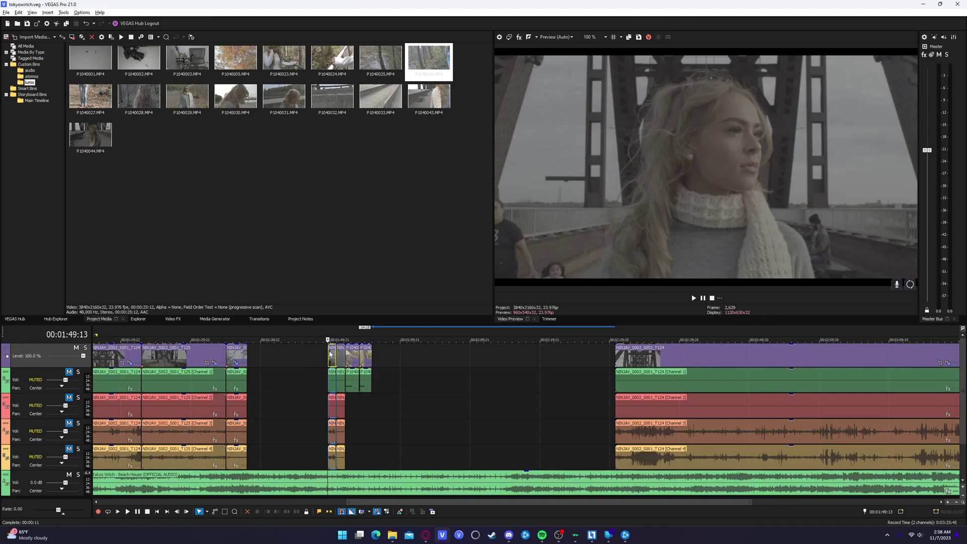
Step: Scroll the timeline up to bring the P1040025 forest clip into view
scroll(484, 372, up, 2)
scroll(485, 373, up, 1)
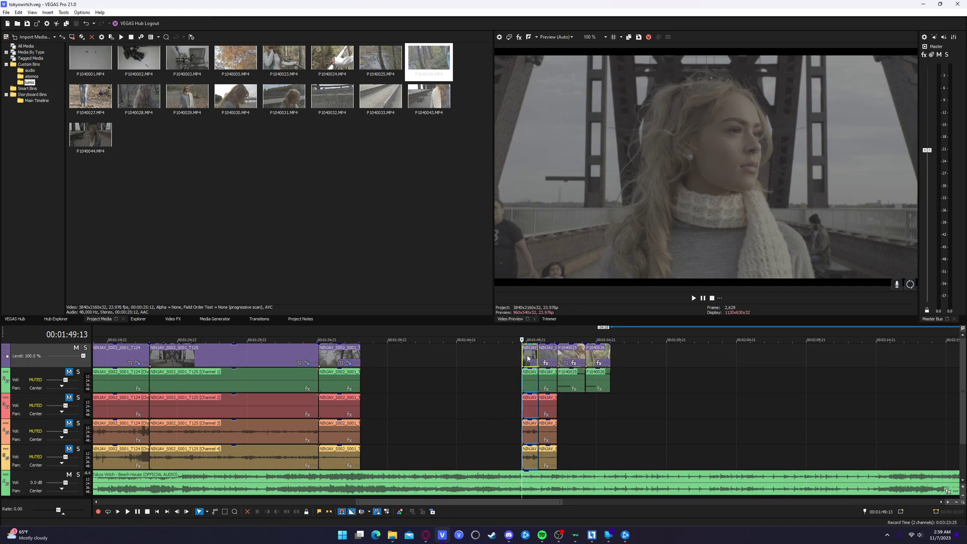
Step: Preview the forest, both NINJAV and P1040026 clips in turn on the timeline
click(571, 355)
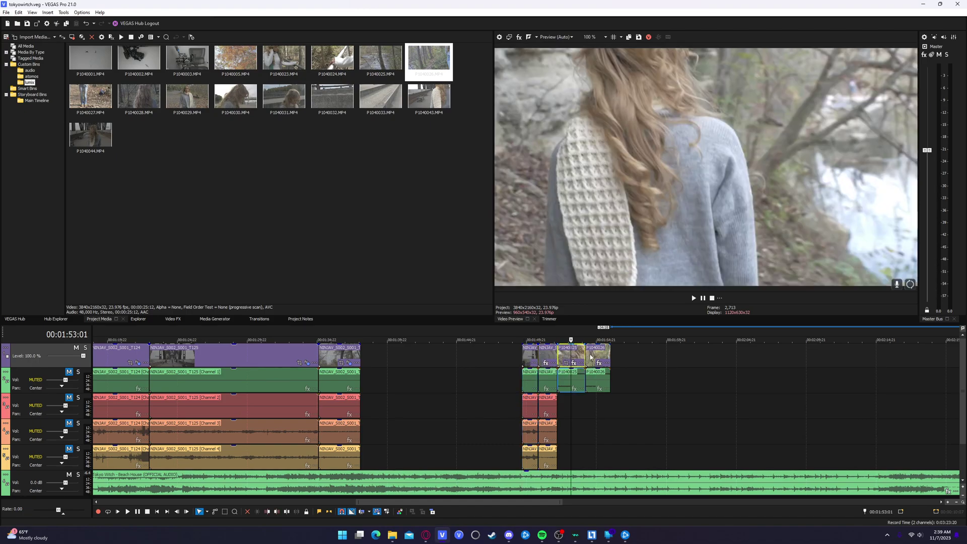
click(534, 354)
scroll(535, 355, up, 4)
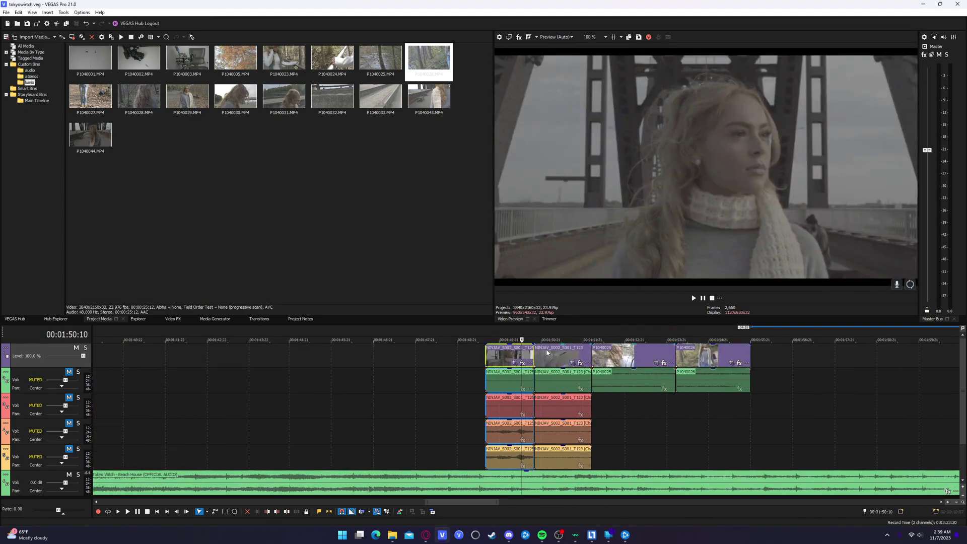
click(546, 353)
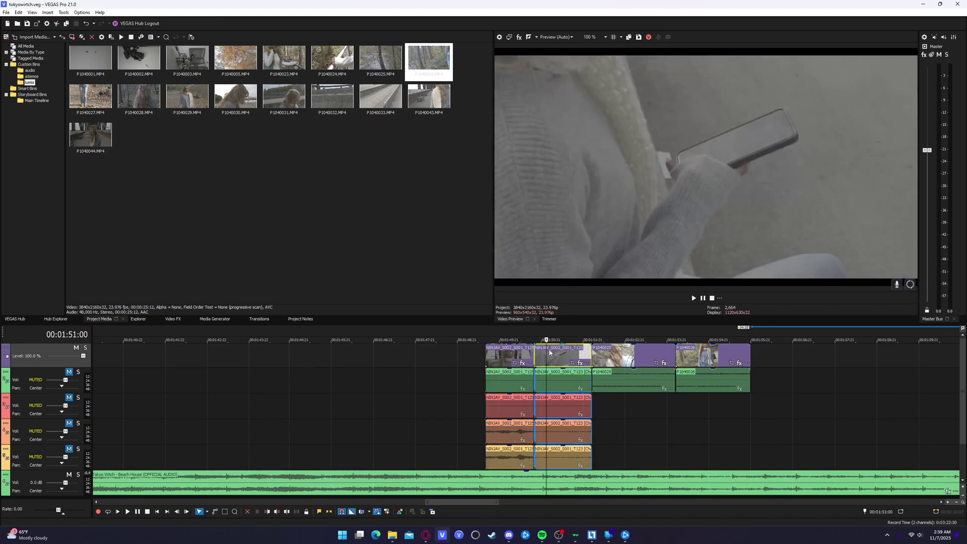
click(604, 352)
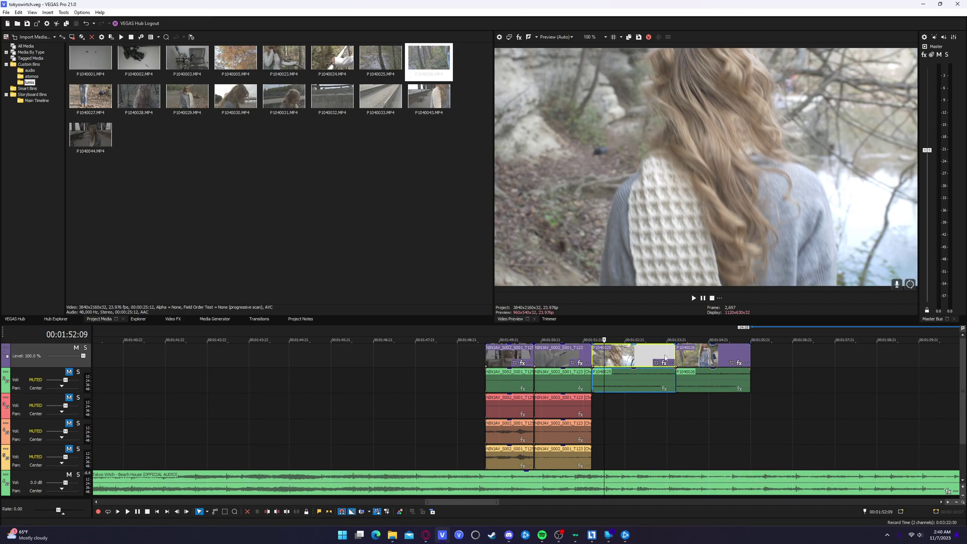
click(708, 357)
click(504, 355)
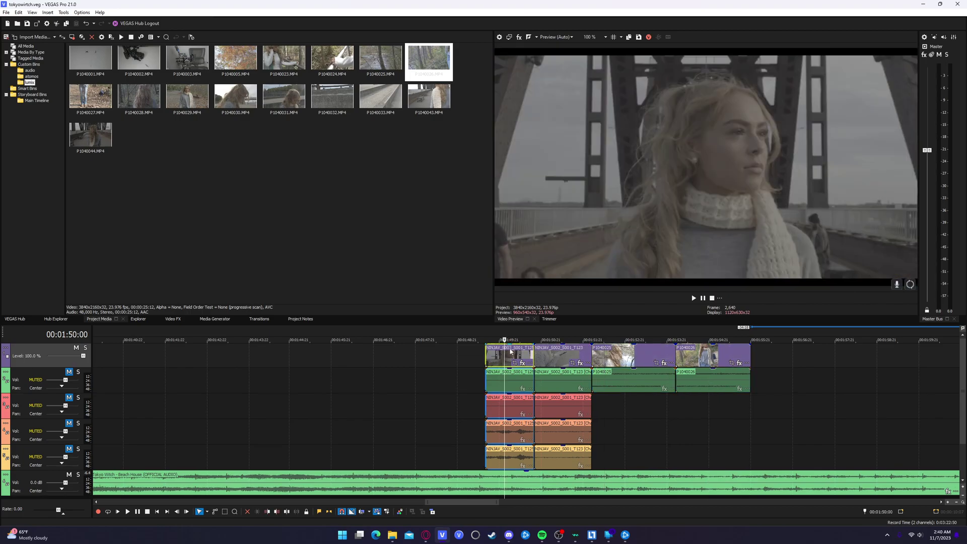
Step: Compare the clips again, select the first NINJAV bridge clip, and enlarge the timeline panel
click(619, 357)
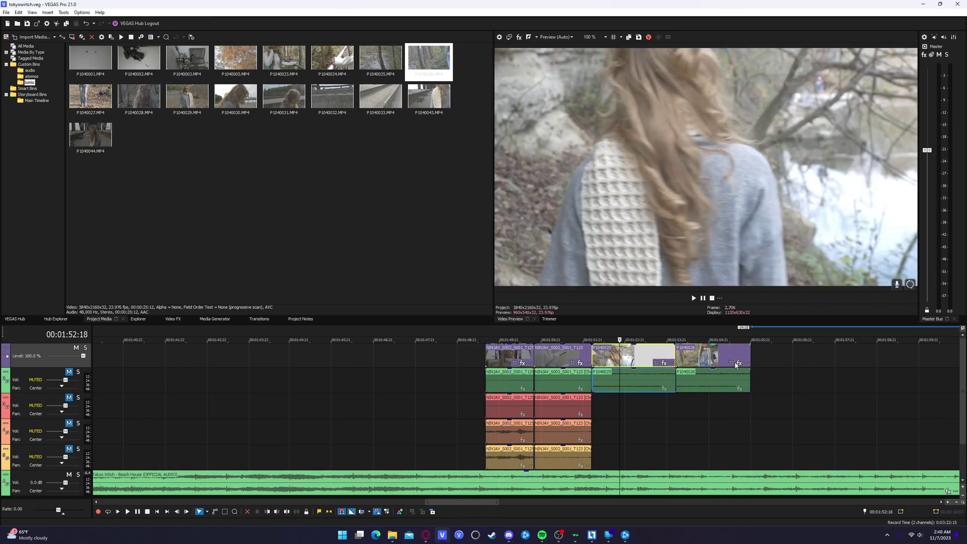
click(707, 358)
click(553, 355)
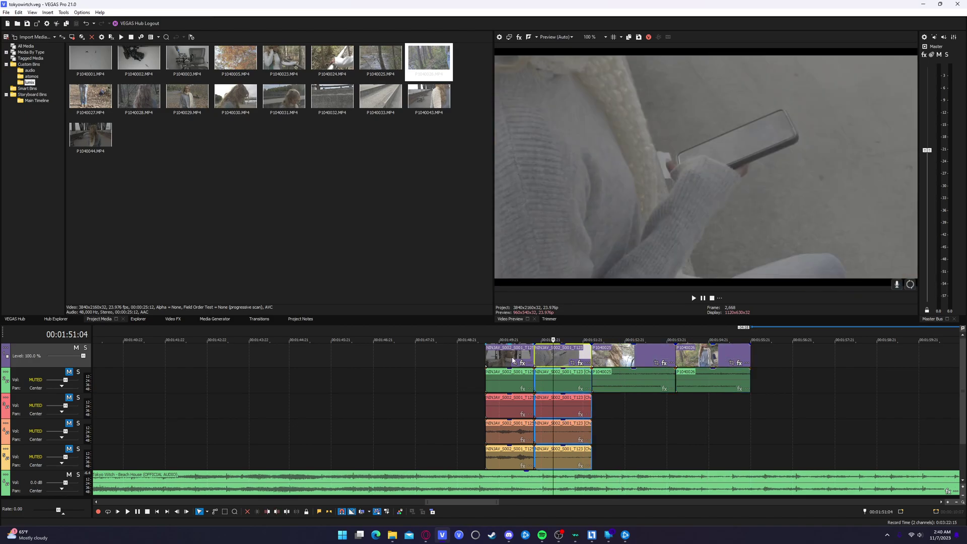
click(509, 355)
click(655, 351)
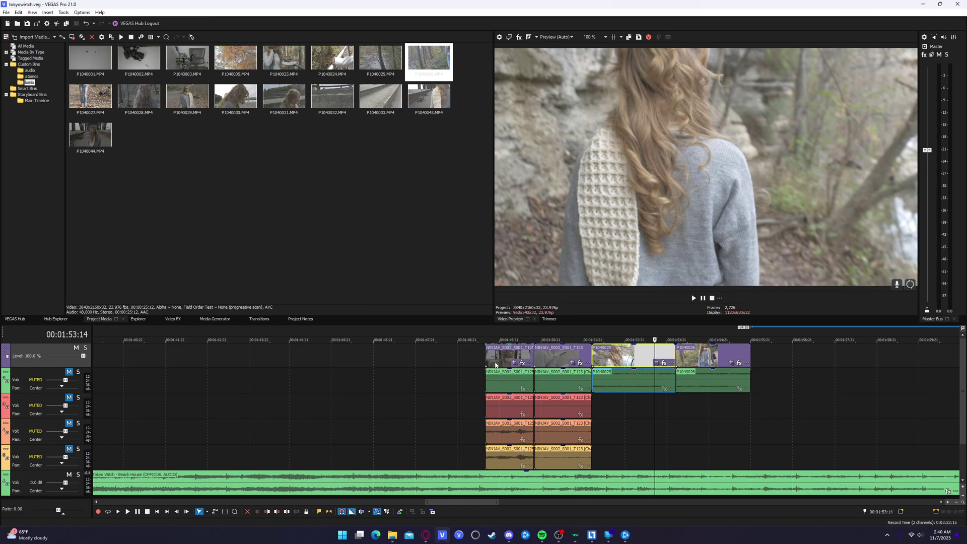
click(483, 353)
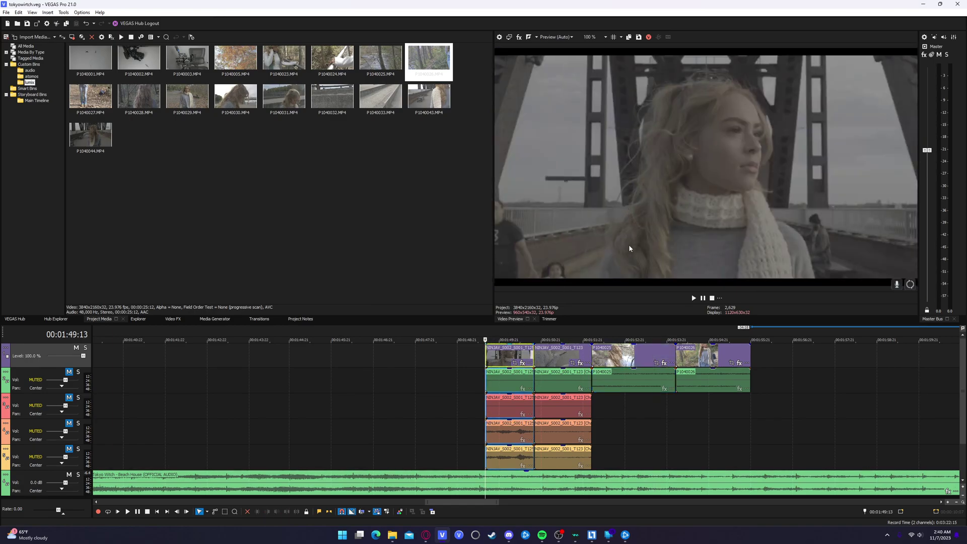
drag(629, 324, 629, 274)
Step: Open the color grading layout and widen the scopes, keeping the combined vectorscope and waveform display
key(ctrl+alt+g)
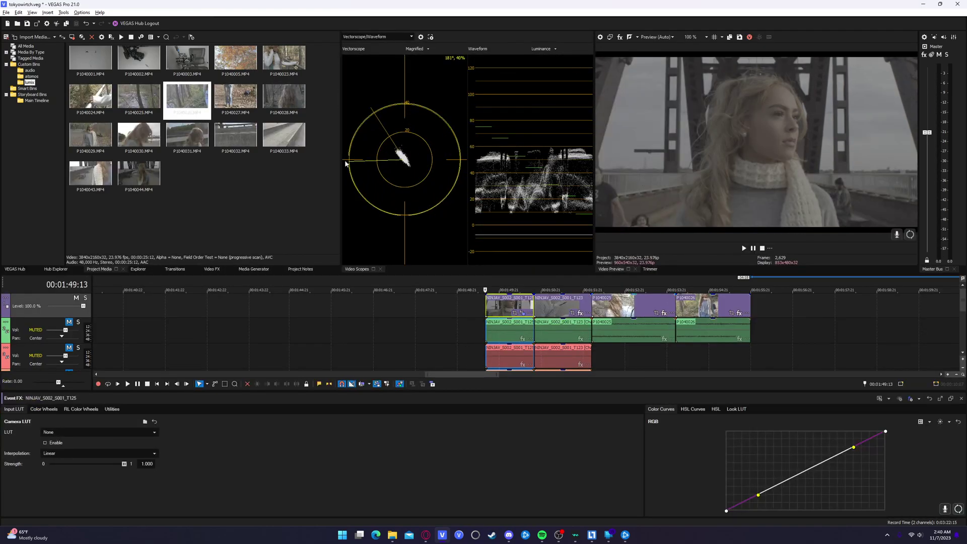
drag(341, 160, 322, 30)
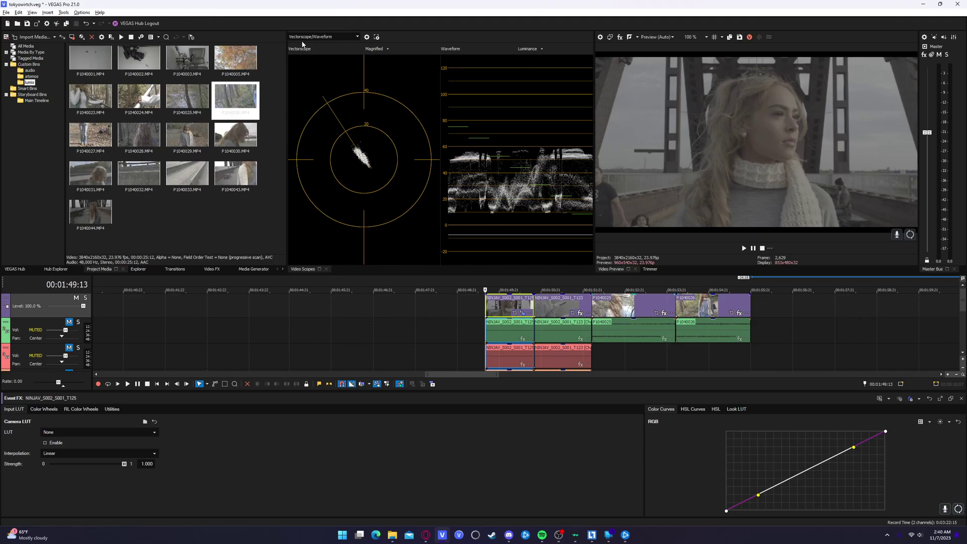
click(334, 37)
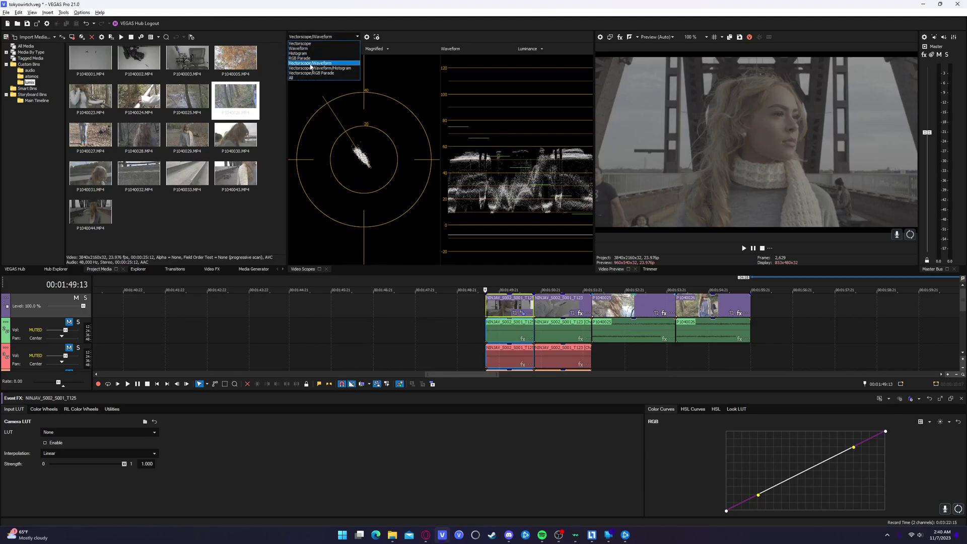
click(317, 65)
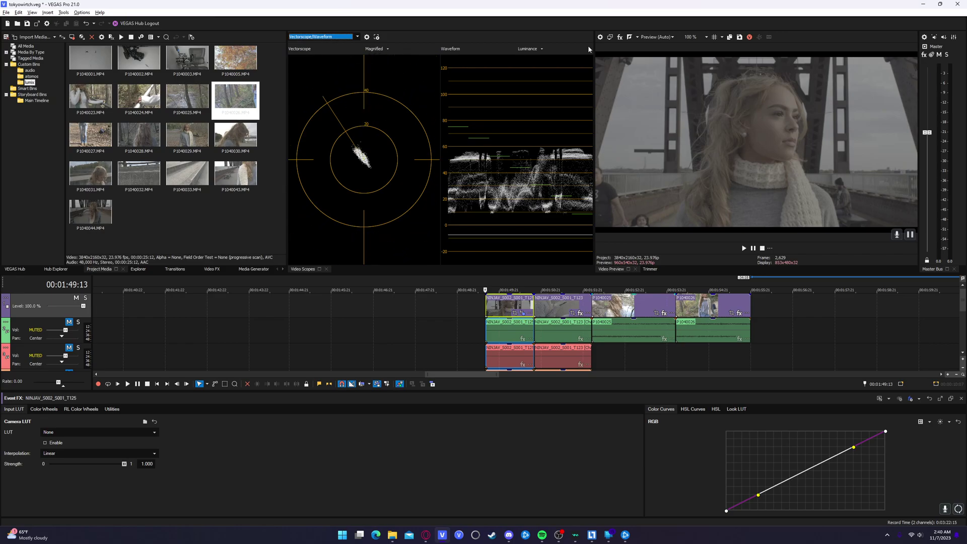
Step: Try the waveform in Composite mode, then set it back to Luminance
click(527, 49)
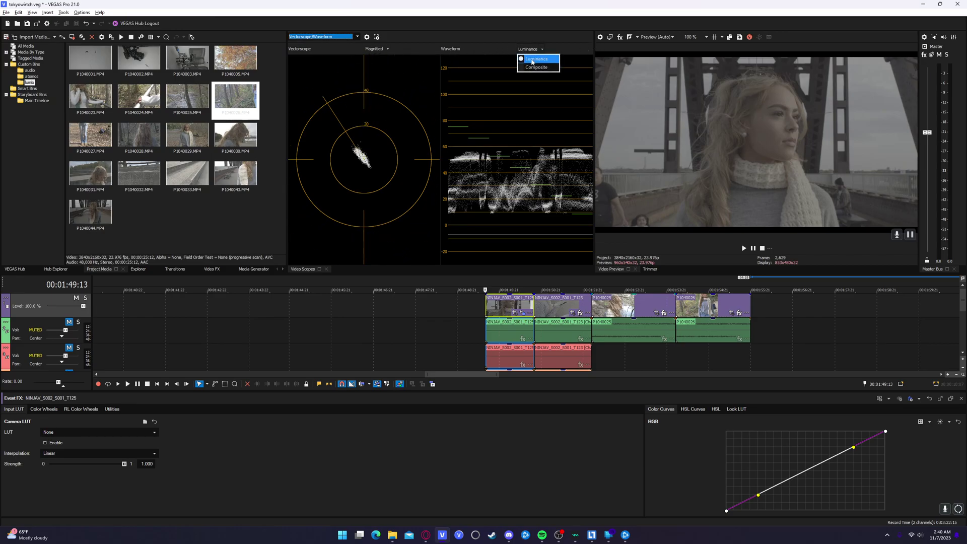
click(535, 67)
click(534, 50)
click(536, 58)
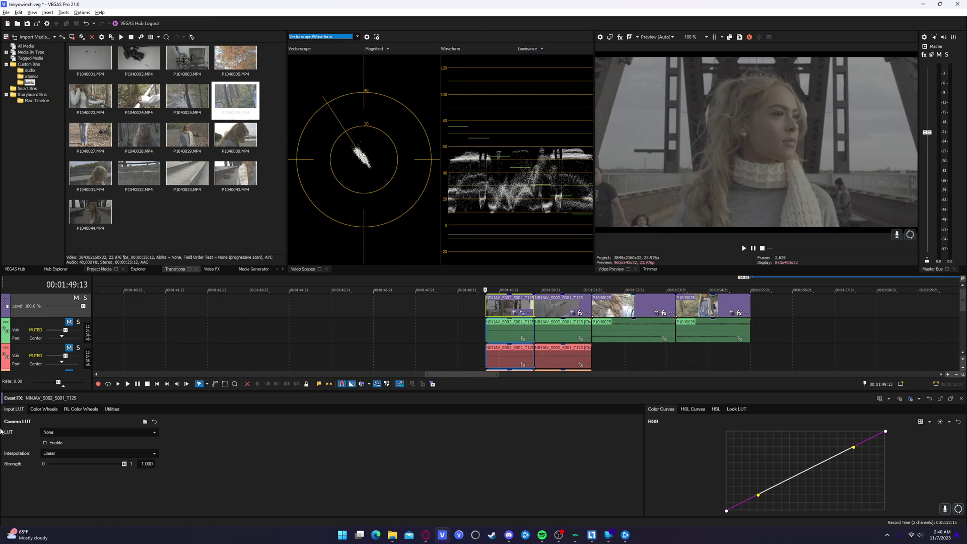
Step: Look through the Camera LUT list and close it without choosing one
click(41, 433)
scroll(75, 392, down, 3)
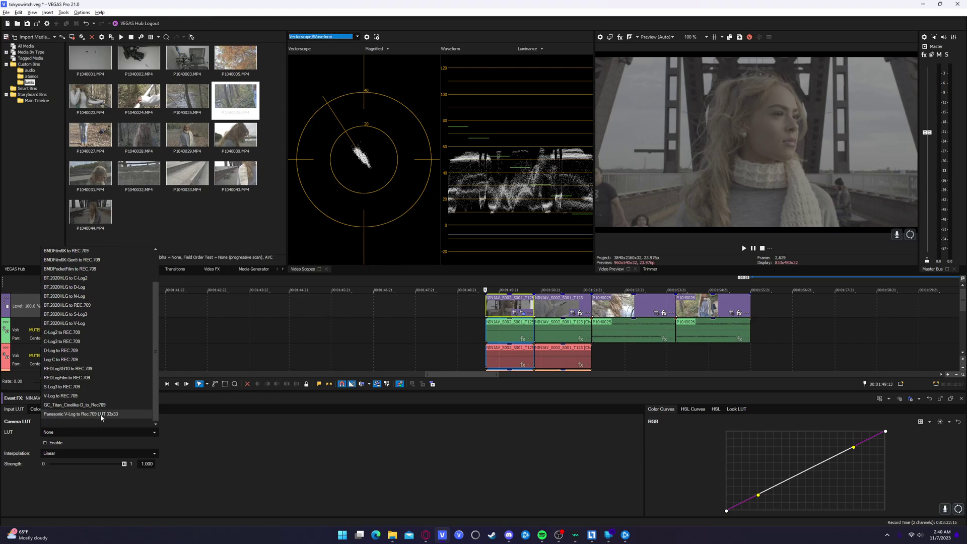
key(Escape)
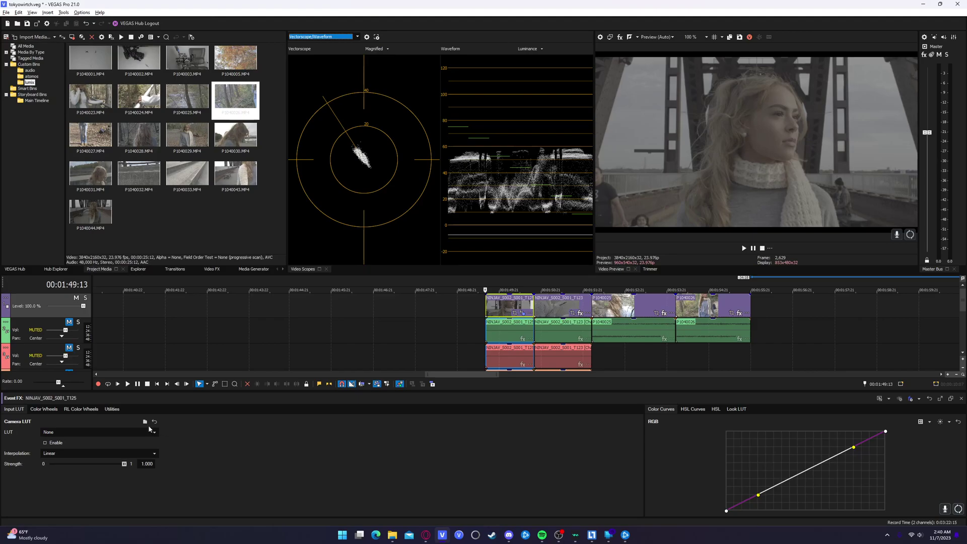
Step: Load the Panasonic V-Log to Rec.709 .cube from the Bounce Color LUTs folder as camera LUT
click(145, 423)
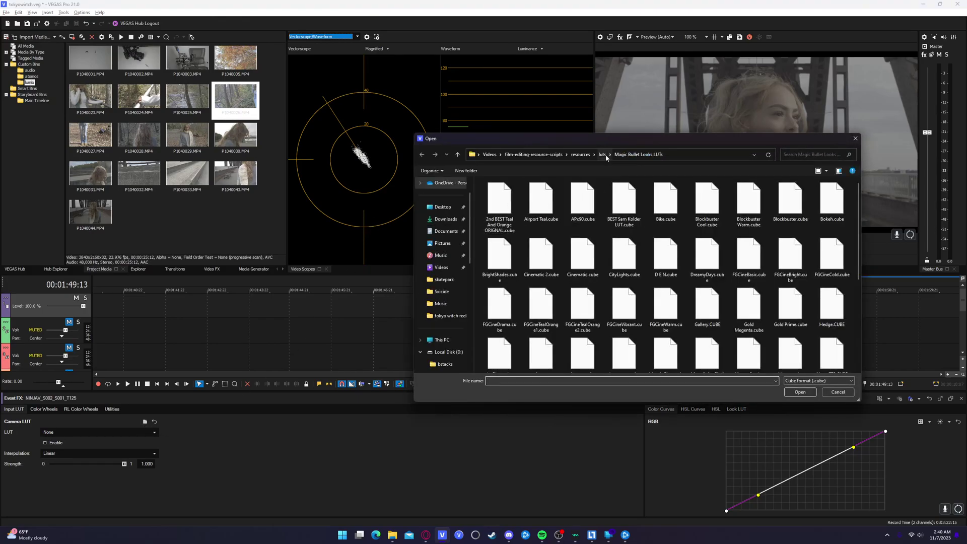
double_click(499, 199)
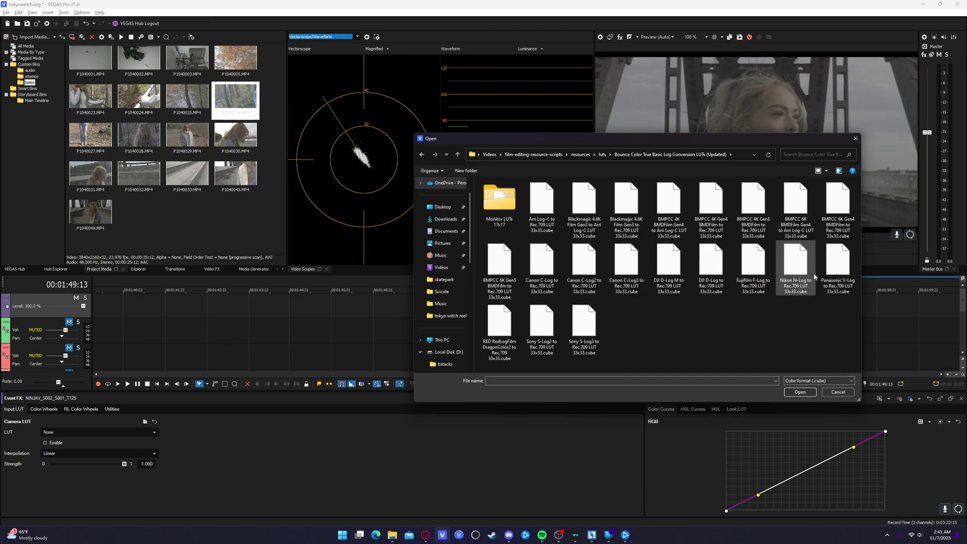
click(832, 282)
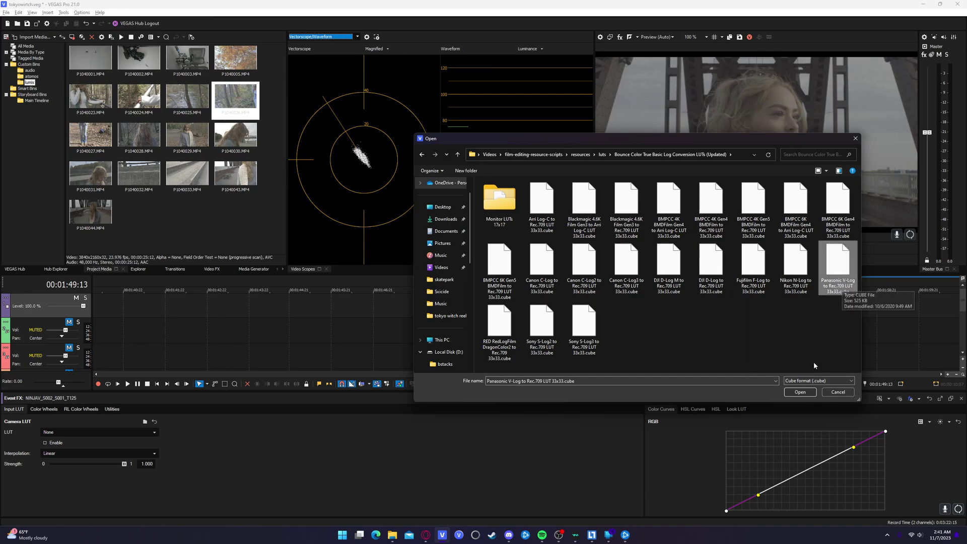
click(803, 392)
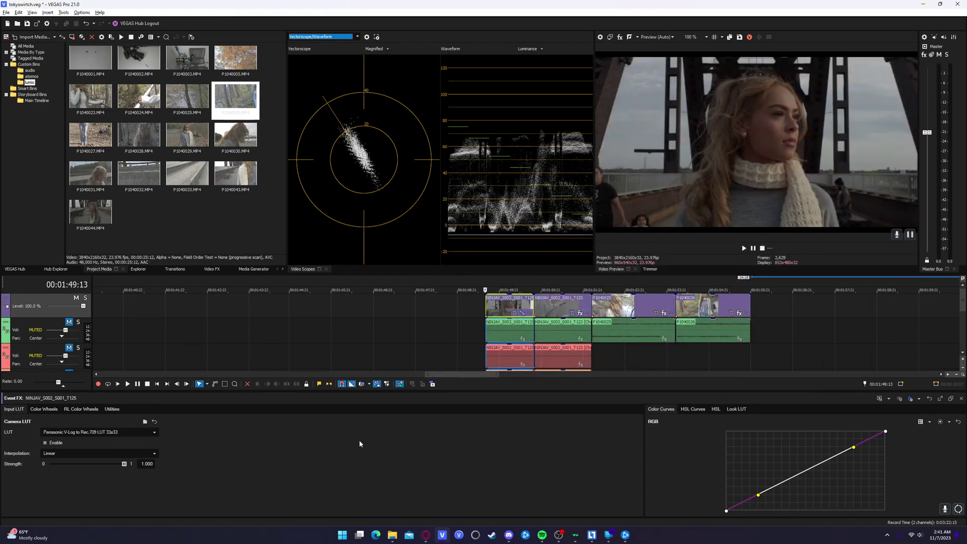
Step: Switch the camera LUT to V-Log to REC.709 and set Lift Y -0.040, Gain Y 1.401
click(153, 431)
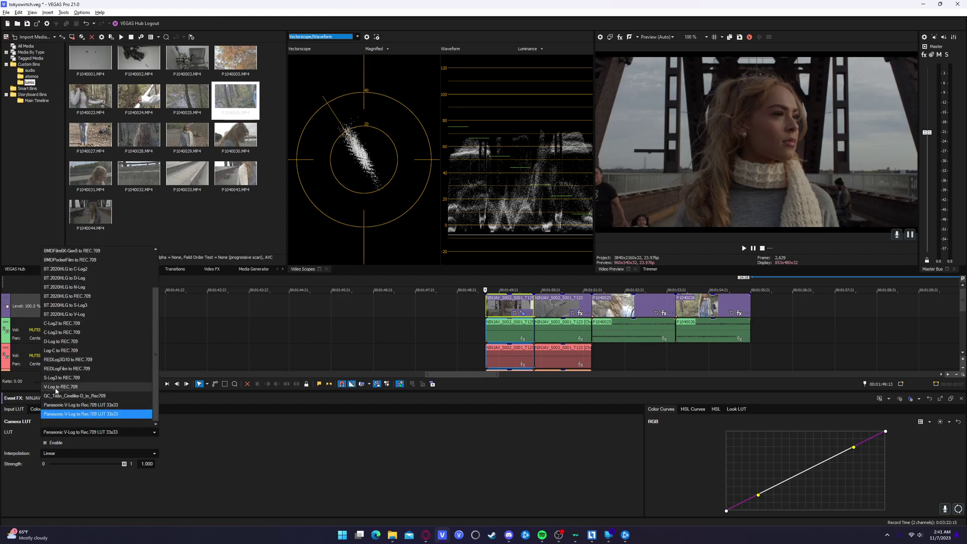
click(53, 388)
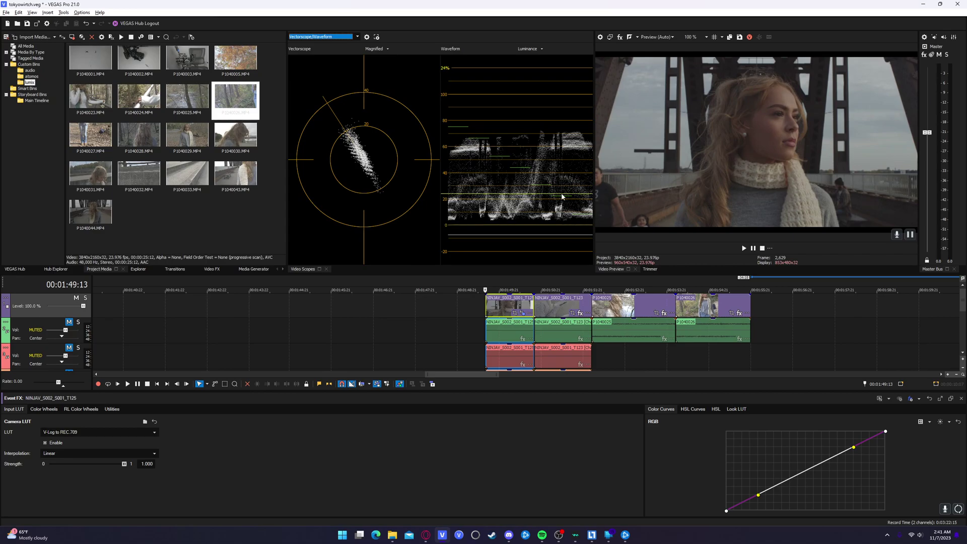
click(44, 409)
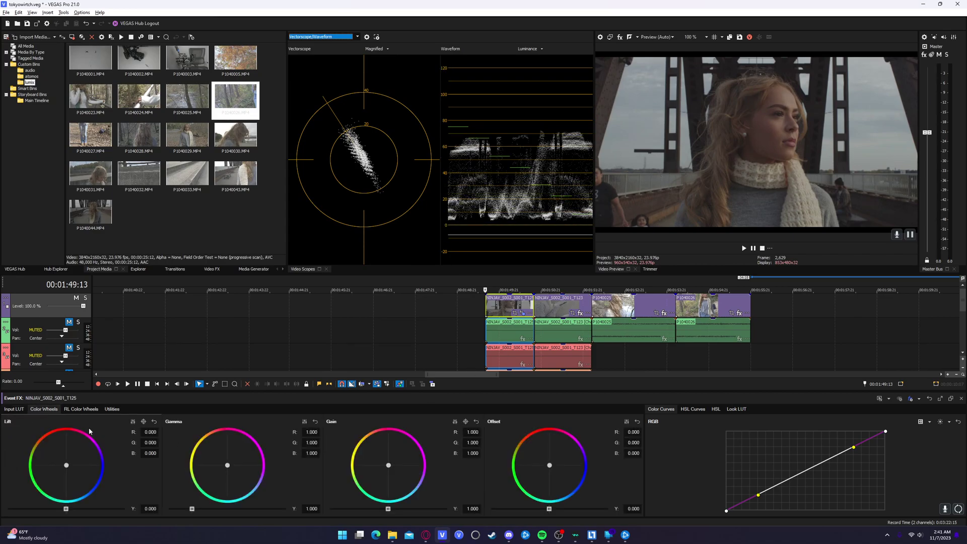
drag(66, 509, 63, 508)
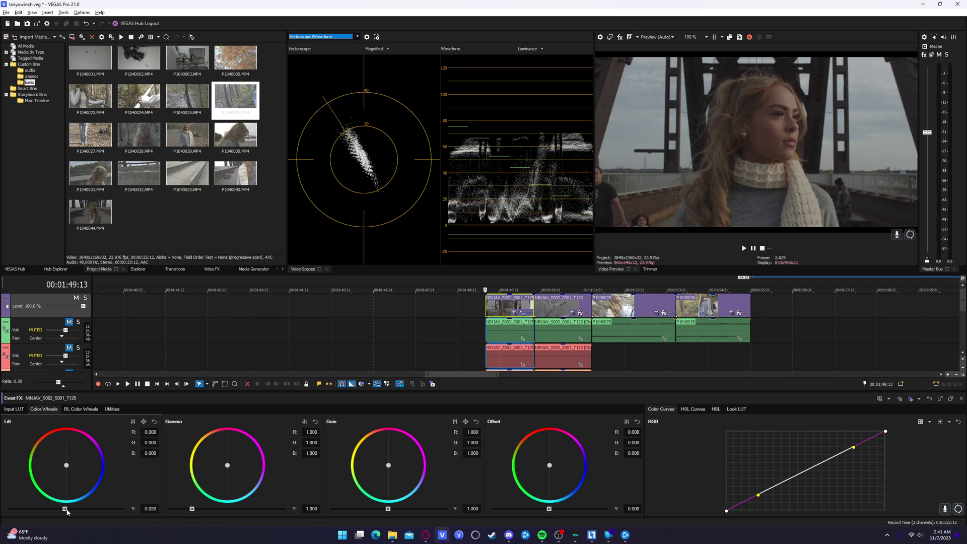
drag(387, 510, 412, 511)
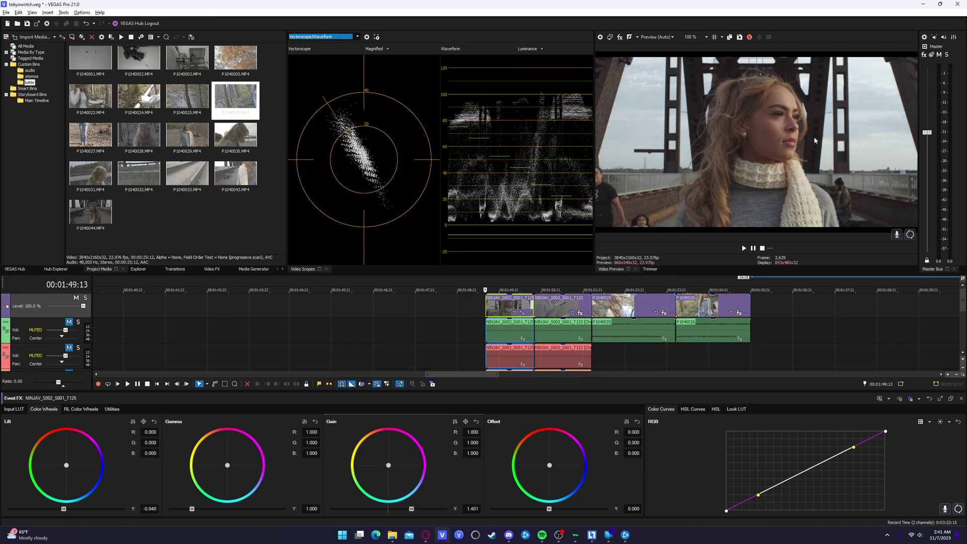
Step: In Utilities, test contrast at 0.111, then reset it to 0.000
click(111, 409)
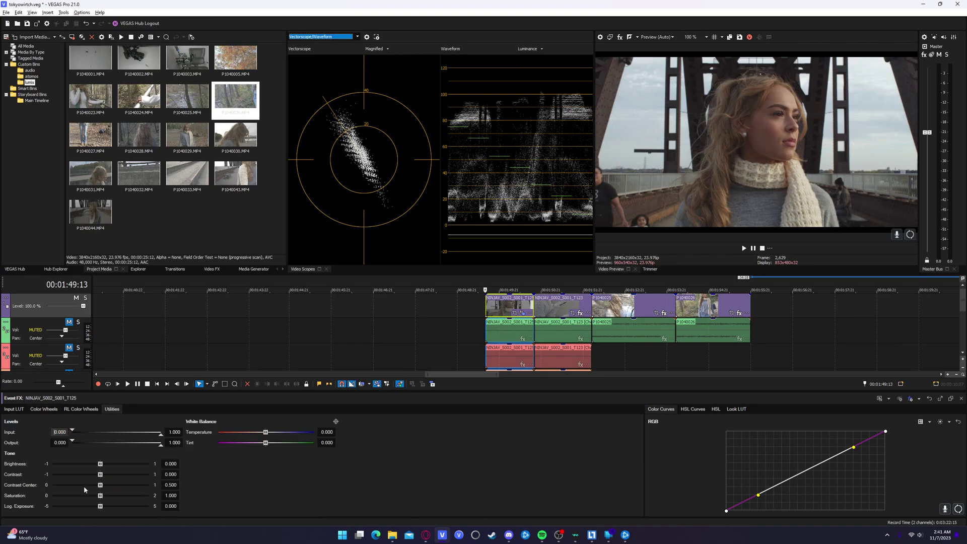
drag(101, 476, 106, 475)
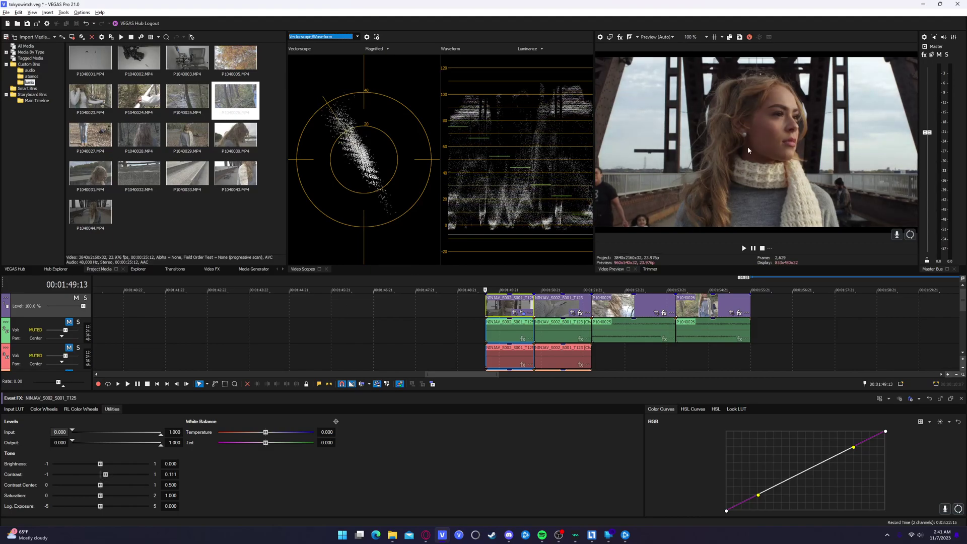
double_click(107, 476)
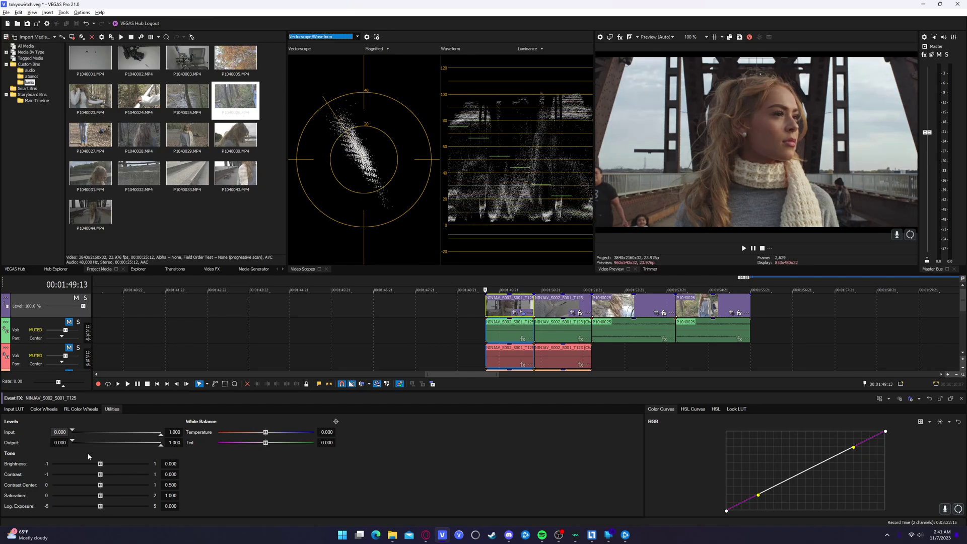
Step: Reset lift to 0.000 and gain to 1.000, and choose the Panasonic V-Log to Rec.709 LUT 33x33
click(43, 409)
click(154, 422)
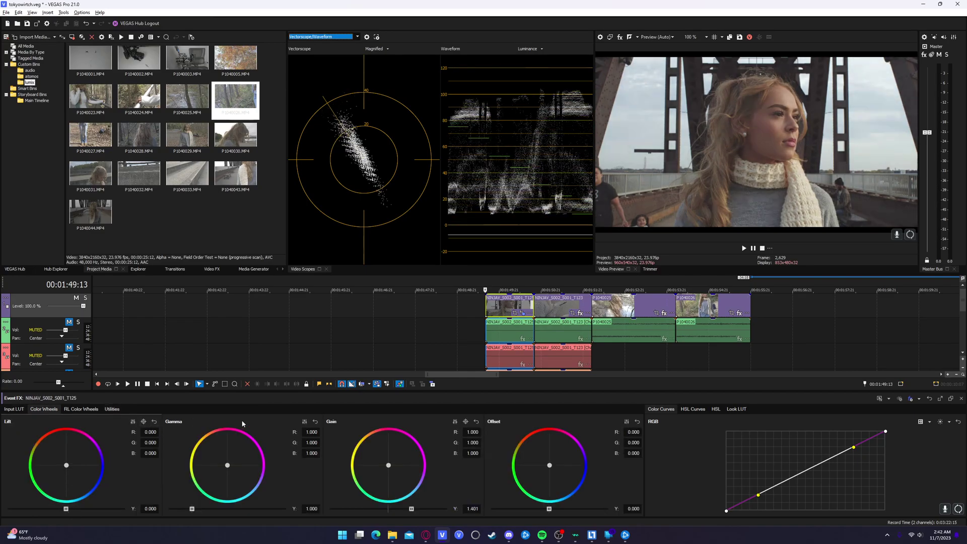
click(475, 421)
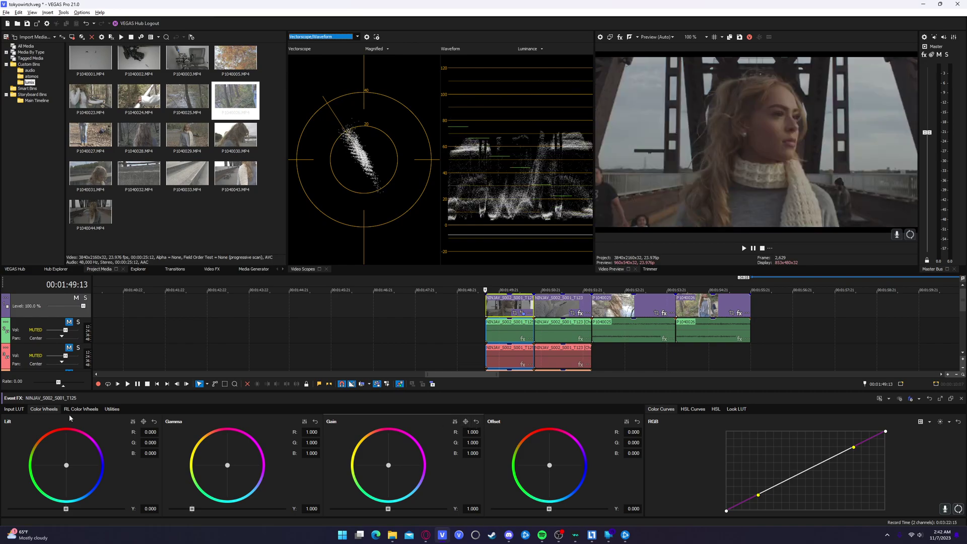
click(14, 409)
click(103, 431)
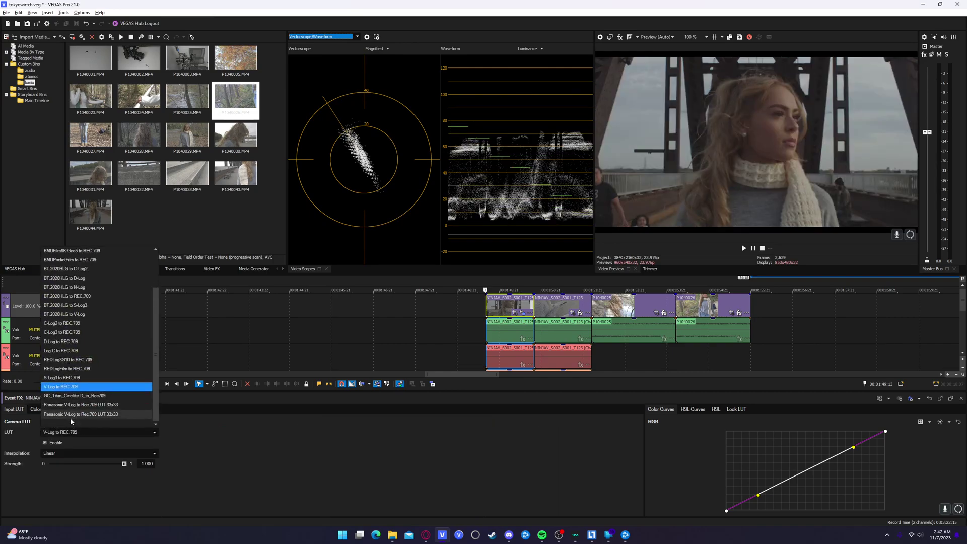
click(81, 416)
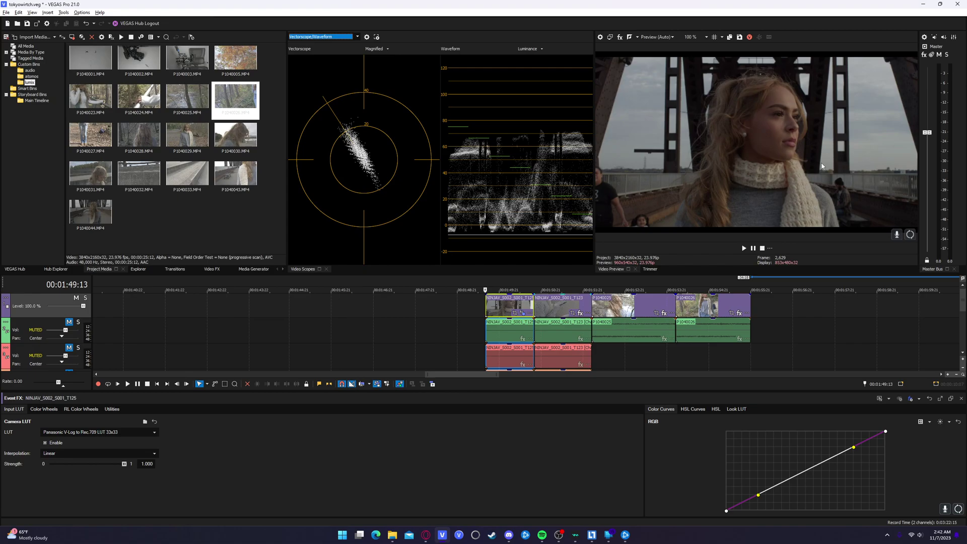
Step: Set Lift Y to 0.030 and Gain Y to 1.331 on the color wheels
click(44, 409)
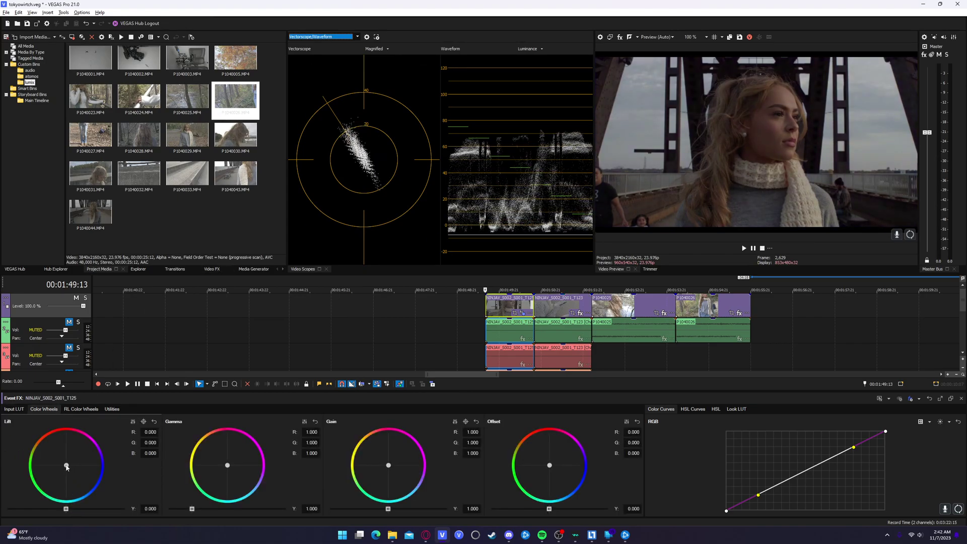
drag(65, 510, 69, 510)
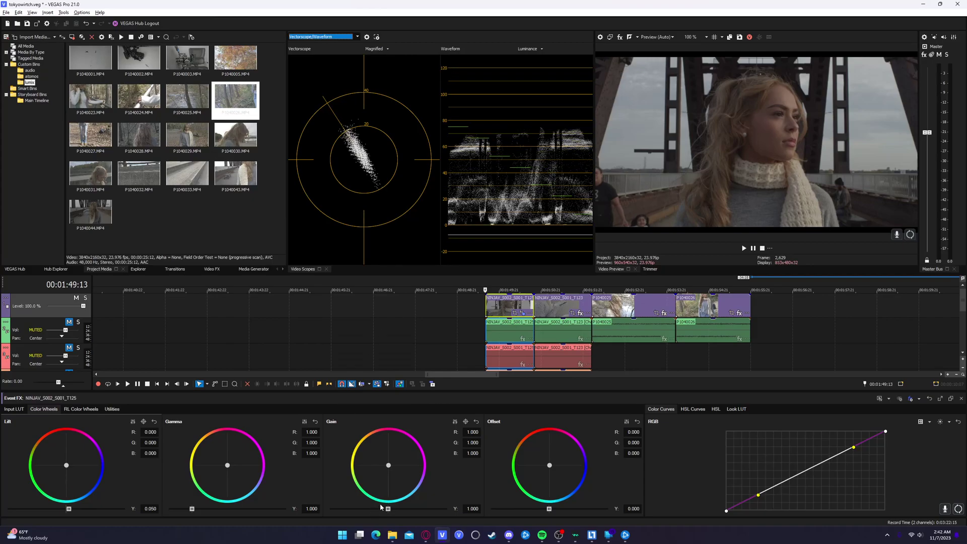
drag(385, 509, 406, 510)
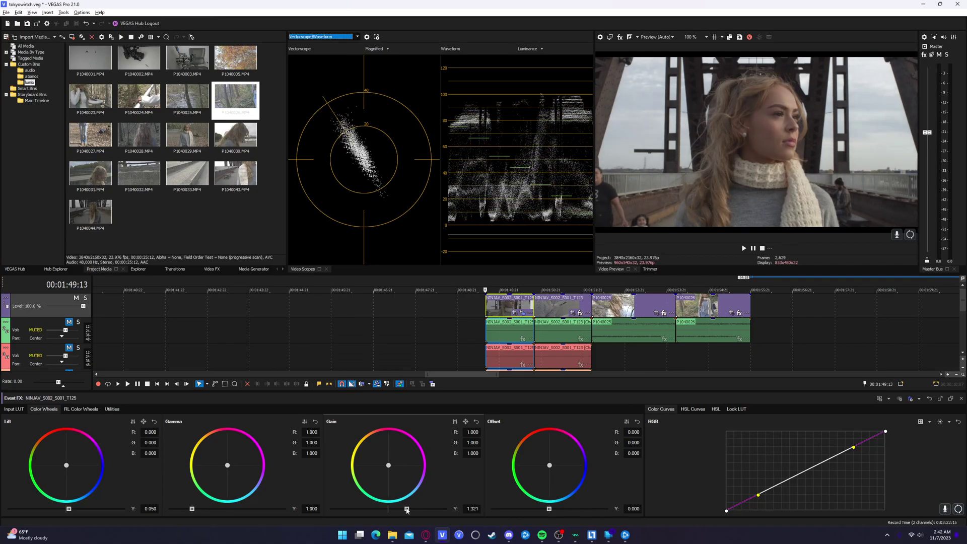
drag(69, 509, 68, 510)
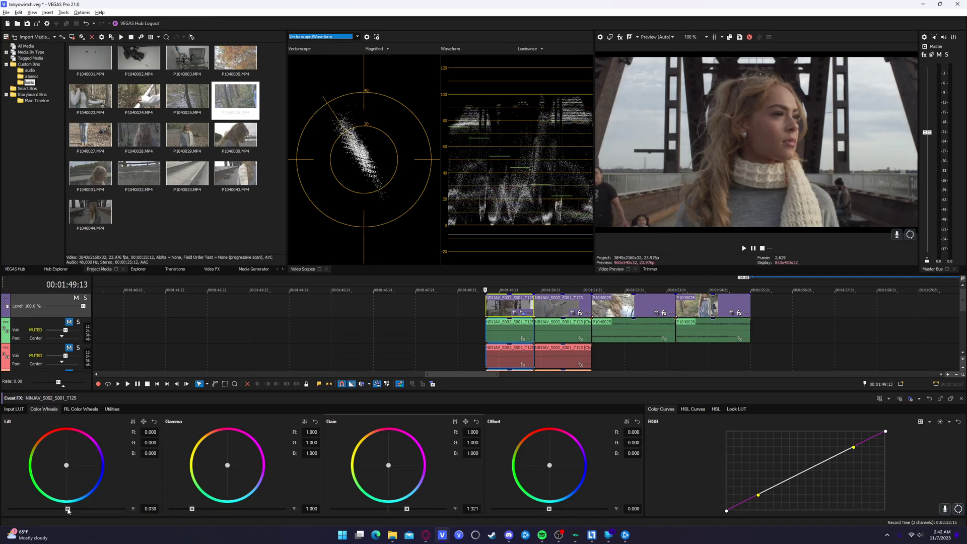
drag(407, 512, 408, 511)
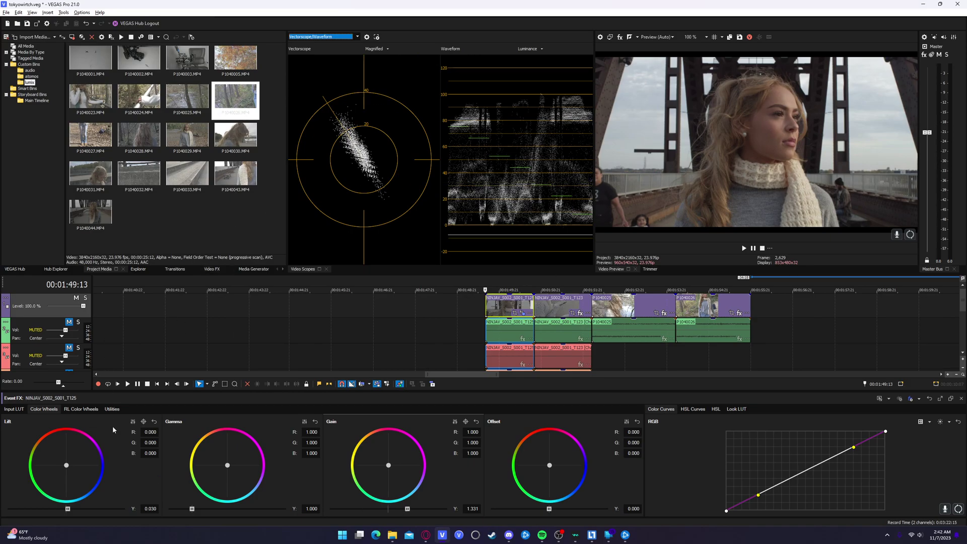
click(22, 410)
click(81, 409)
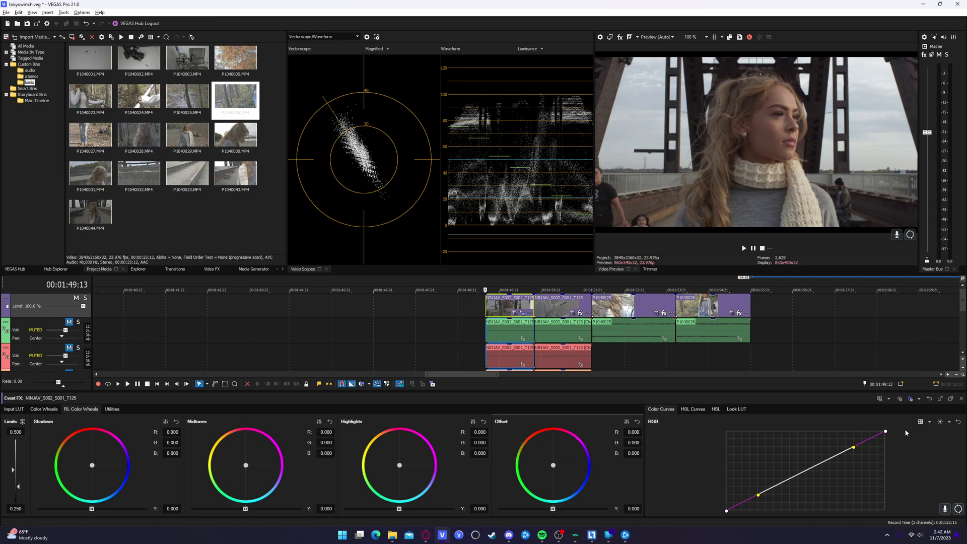
Step: Apply an automatic curve preset, tint the shadows teal, and warm the midtones slightly
click(949, 424)
click(949, 438)
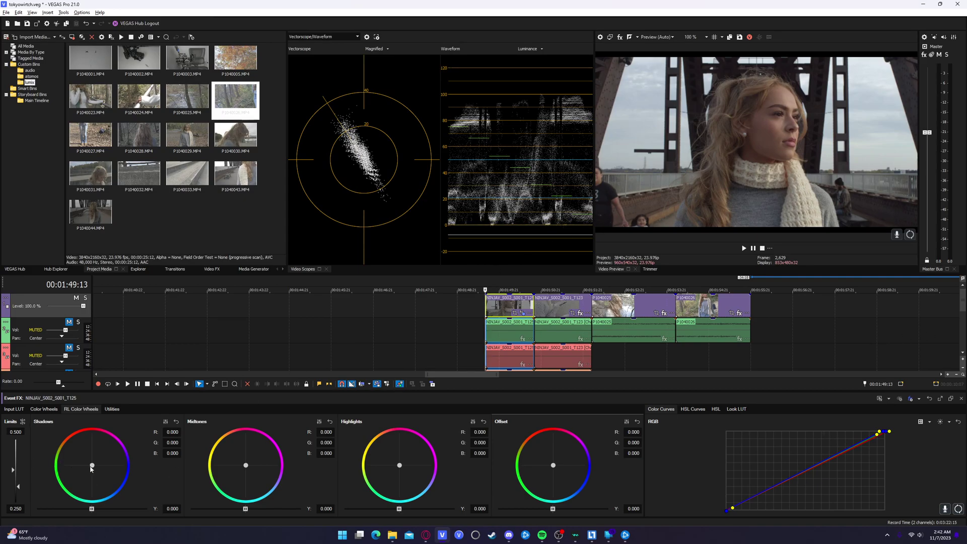
drag(90, 469, 94, 470)
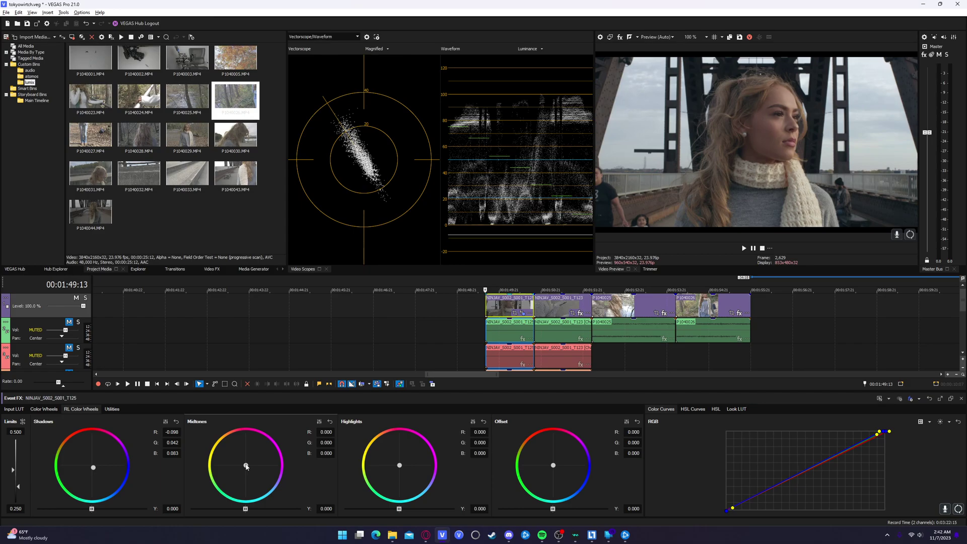
drag(246, 467, 246, 466)
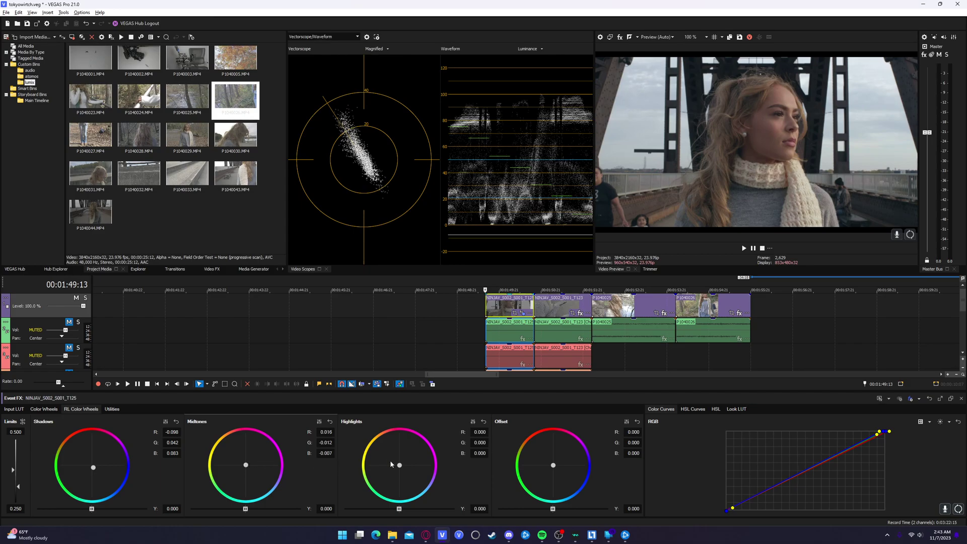
Step: Push the highlights toward warm orange and raise Utilities contrast to 0.103
drag(401, 468, 396, 462)
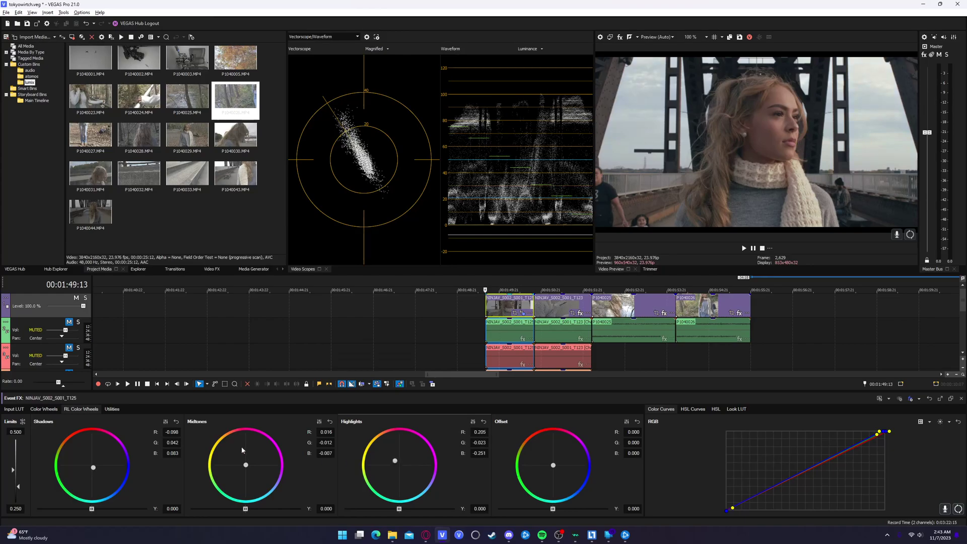
click(111, 409)
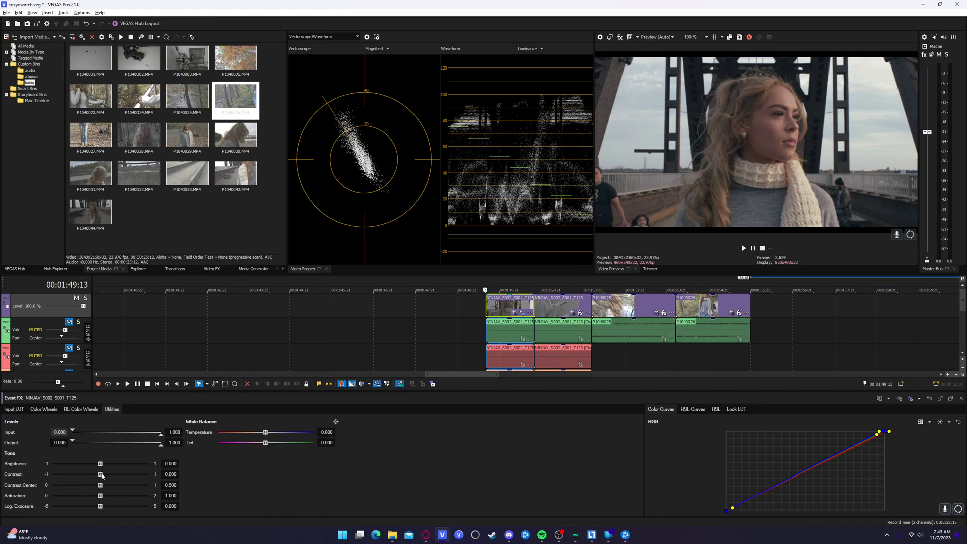
drag(101, 474, 106, 475)
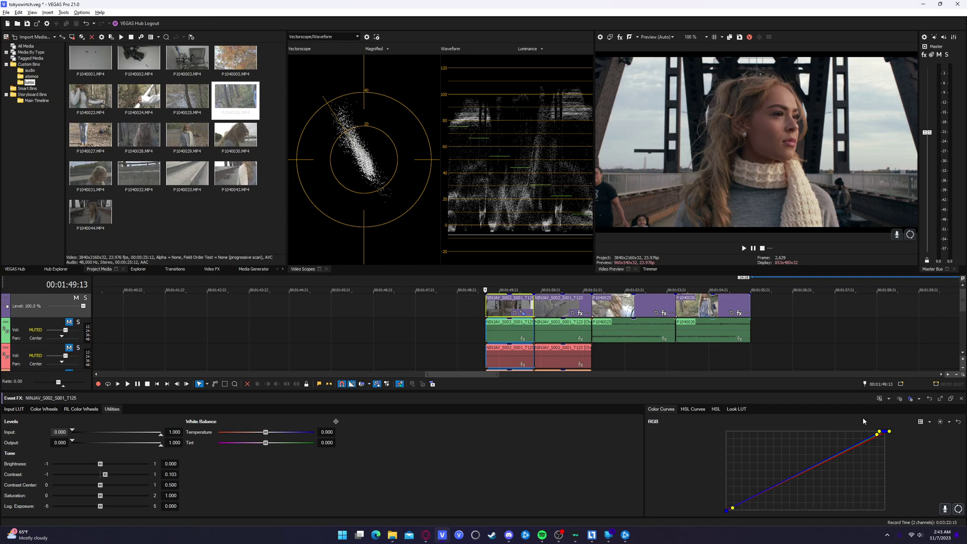
Step: Exit Color Grading and check the clip's Event FX and Plug-In Chooser without changes
click(960, 400)
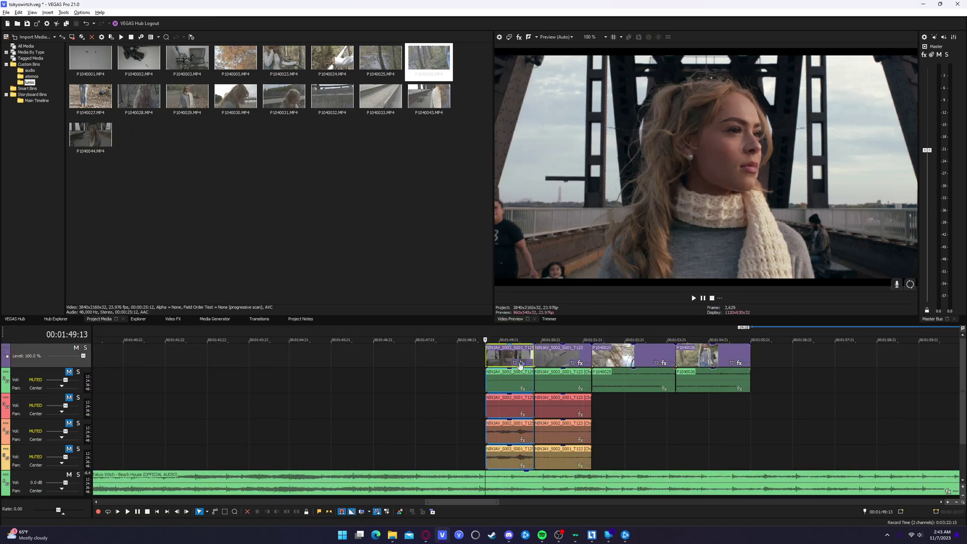
click(522, 362)
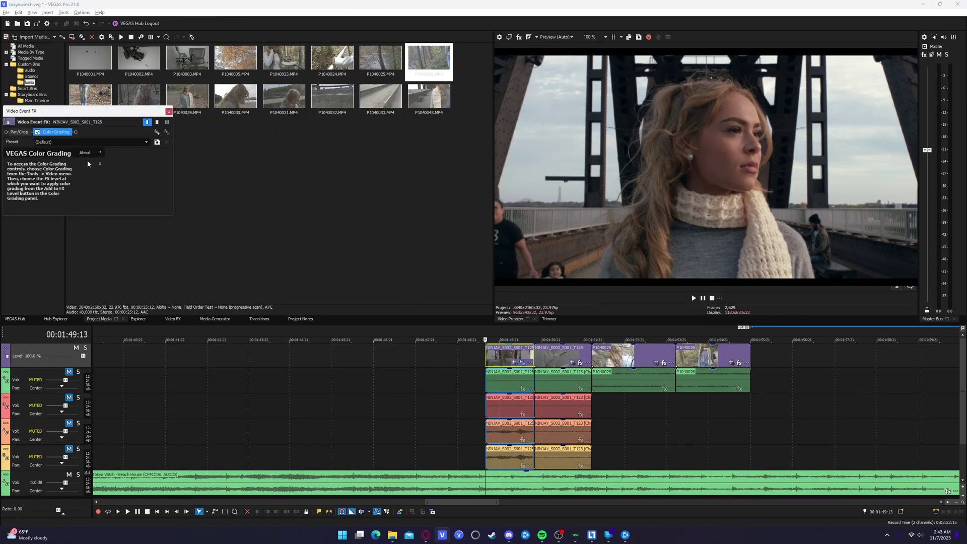
click(156, 131)
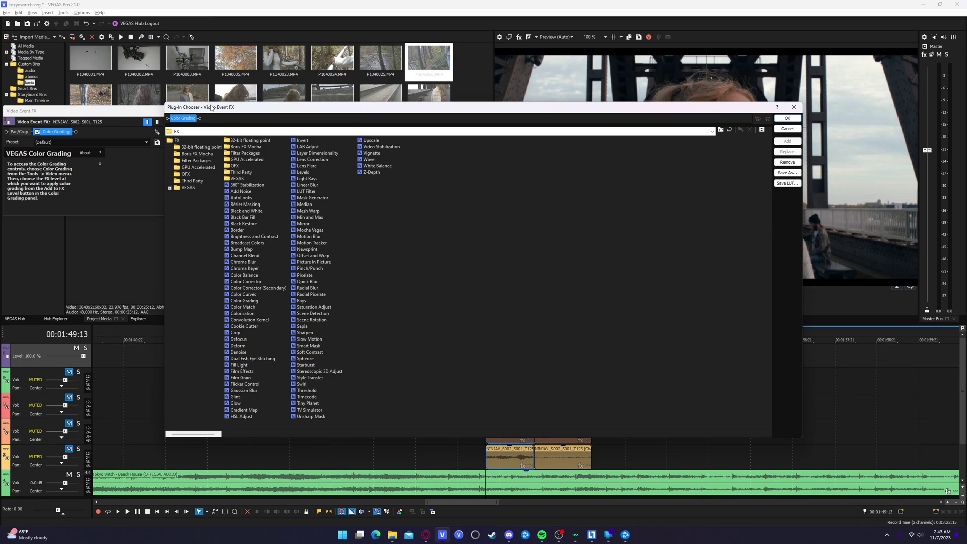
click(794, 107)
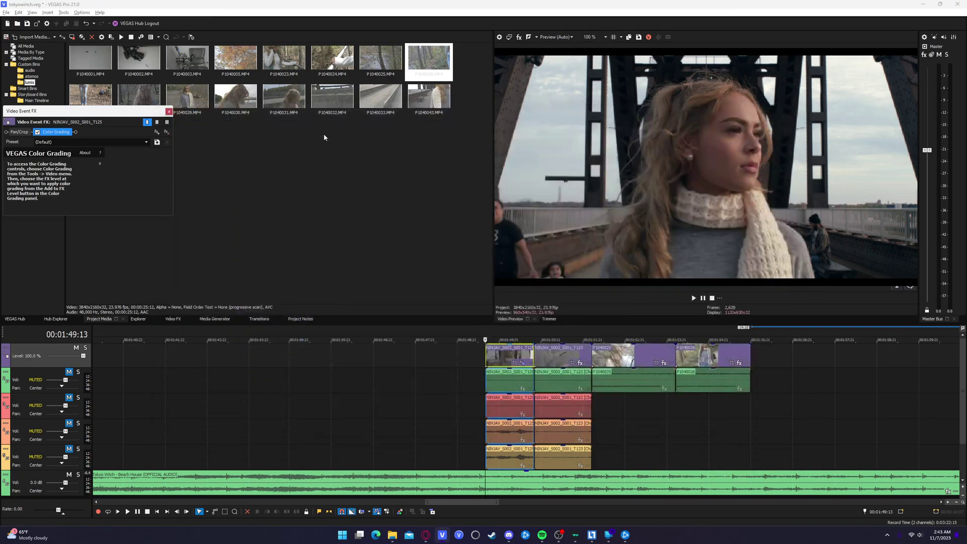
click(169, 112)
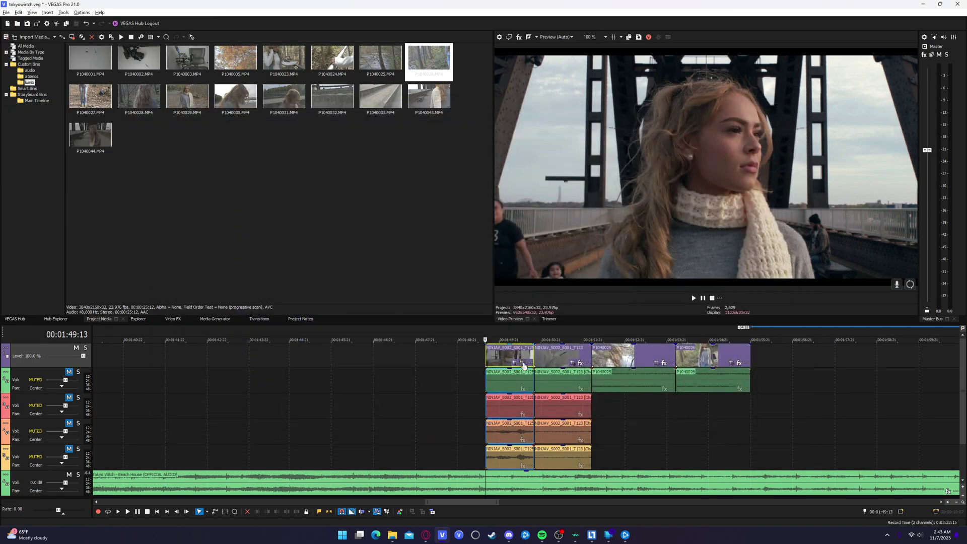
Step: Add Color Corrector after Color Grading in the bridge clip's effects chain
click(513, 366)
click(157, 131)
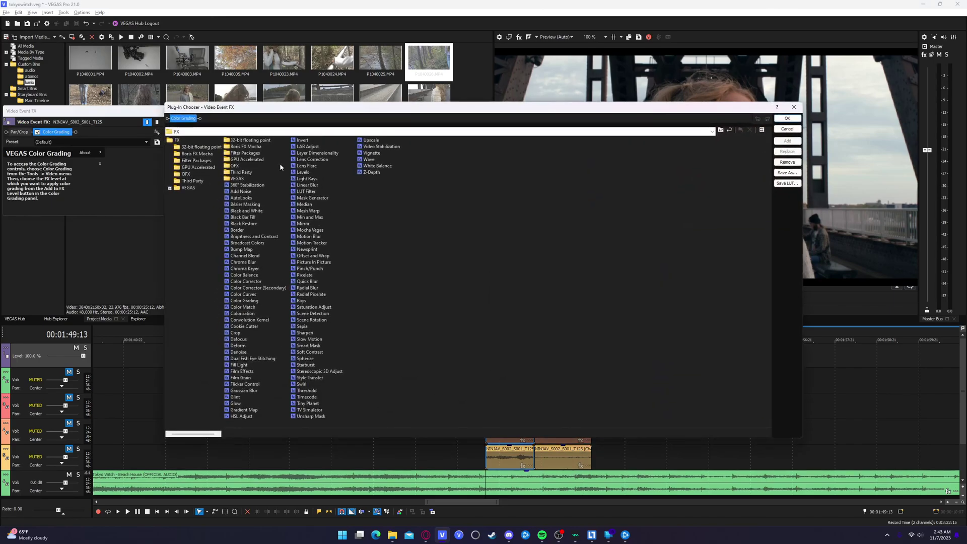
click(246, 281)
click(787, 141)
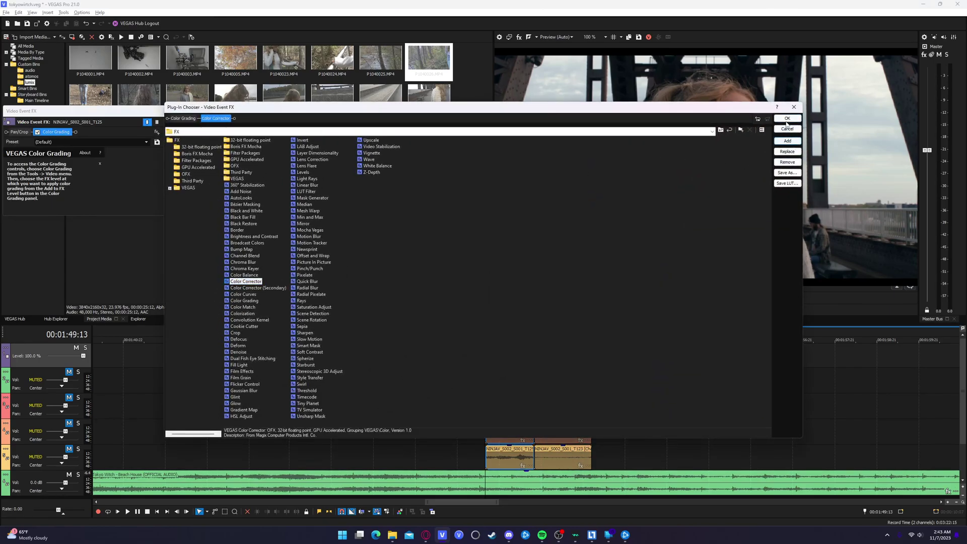
click(787, 118)
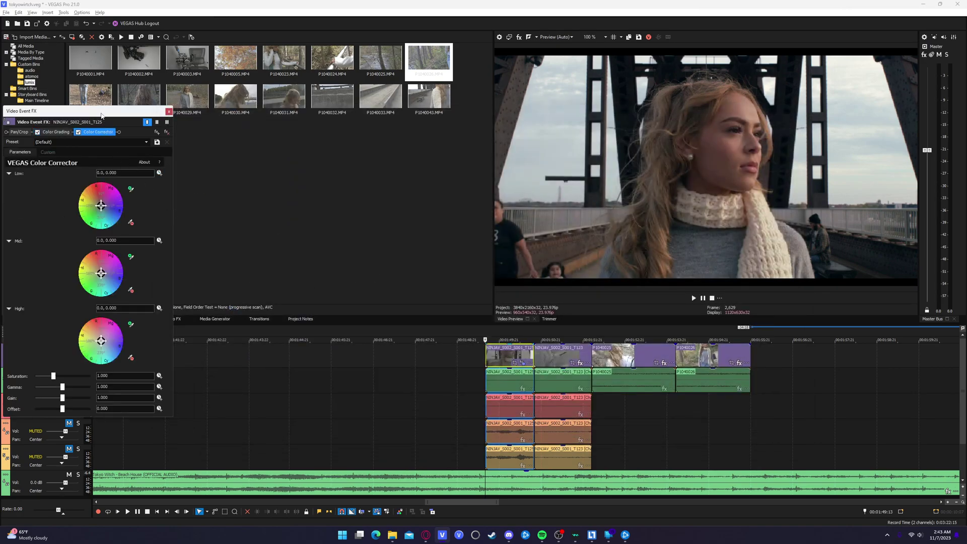
Step: Try the socialbench Color Corrector preset, then disable Color Corrector and close the effects window
drag(101, 115, 363, 149)
click(408, 175)
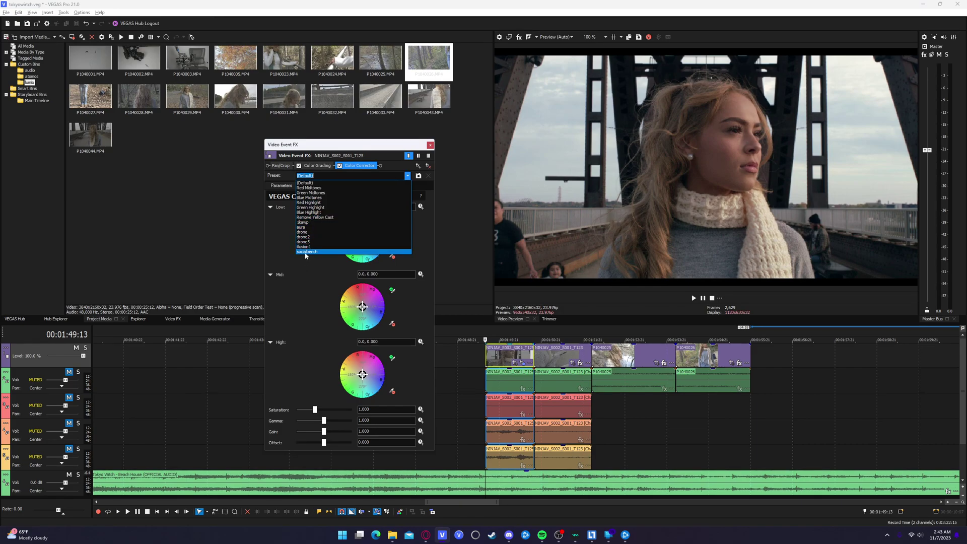
click(305, 252)
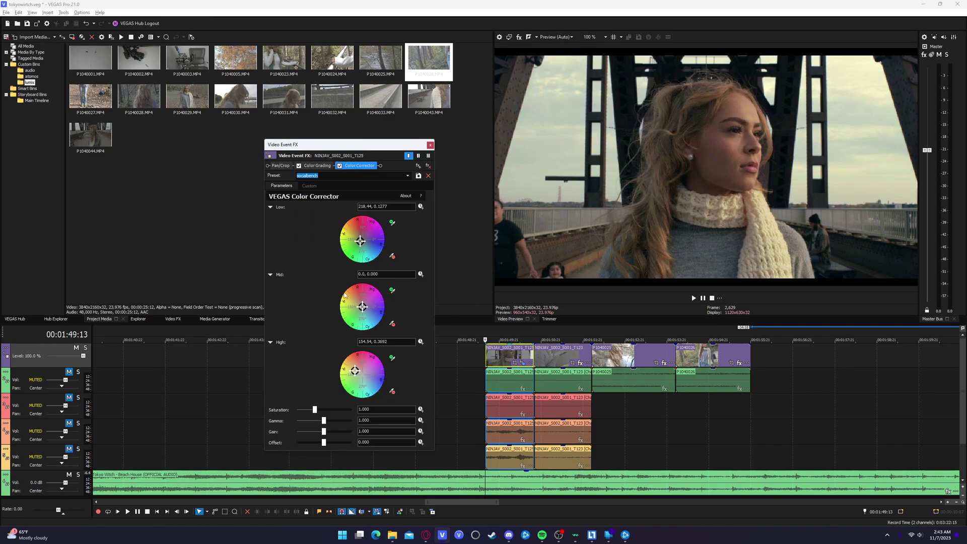
scroll(405, 177, up, 2)
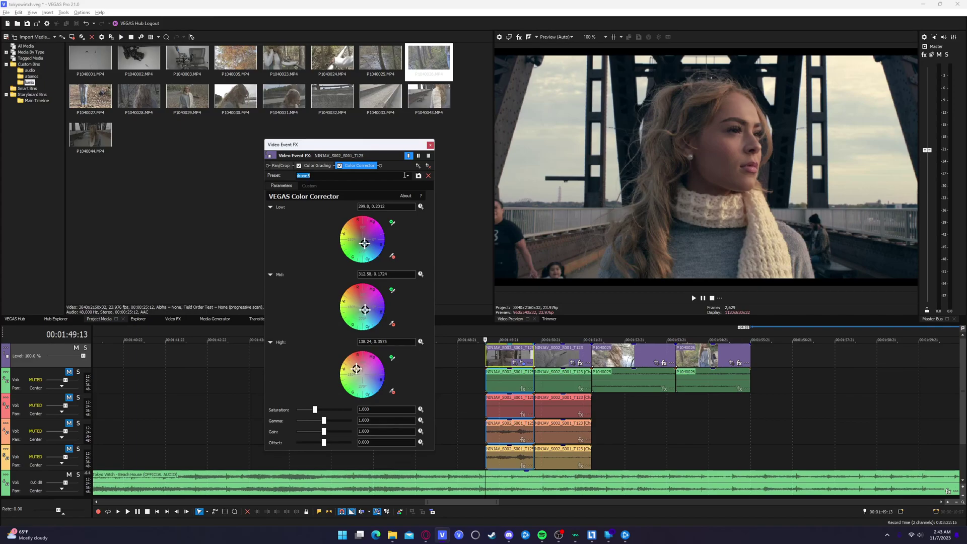
click(340, 166)
click(430, 145)
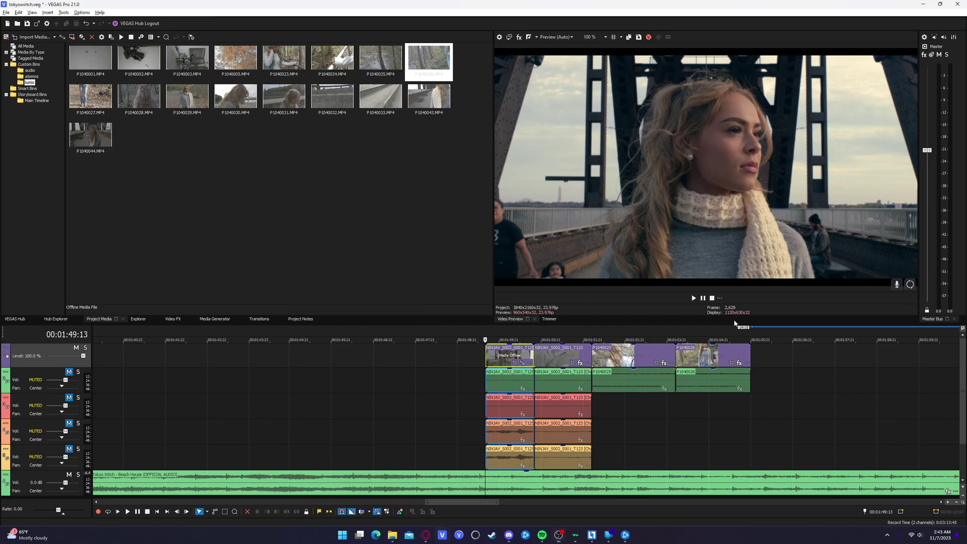
Step: Play back the graded bridge shot from its start, then select the phone clip
click(693, 297)
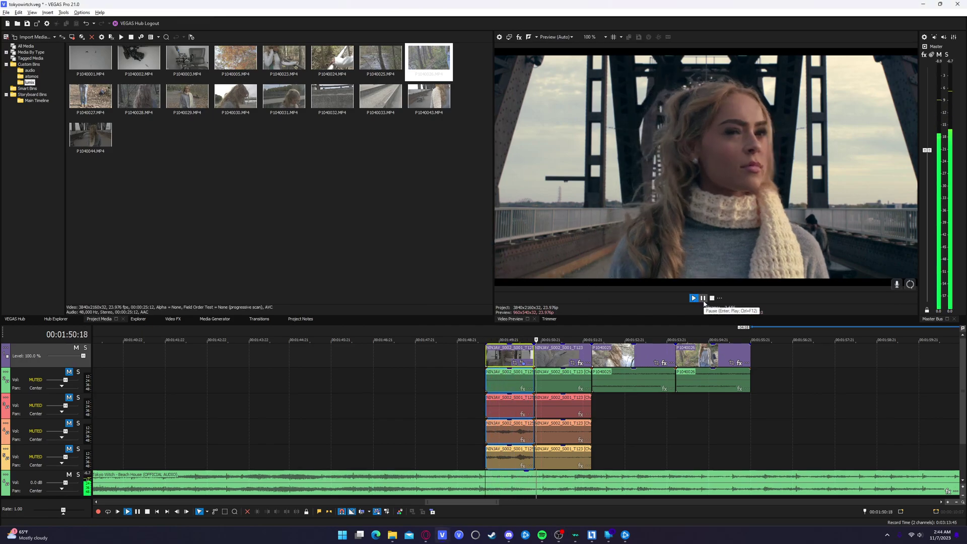
click(702, 298)
click(488, 359)
click(694, 298)
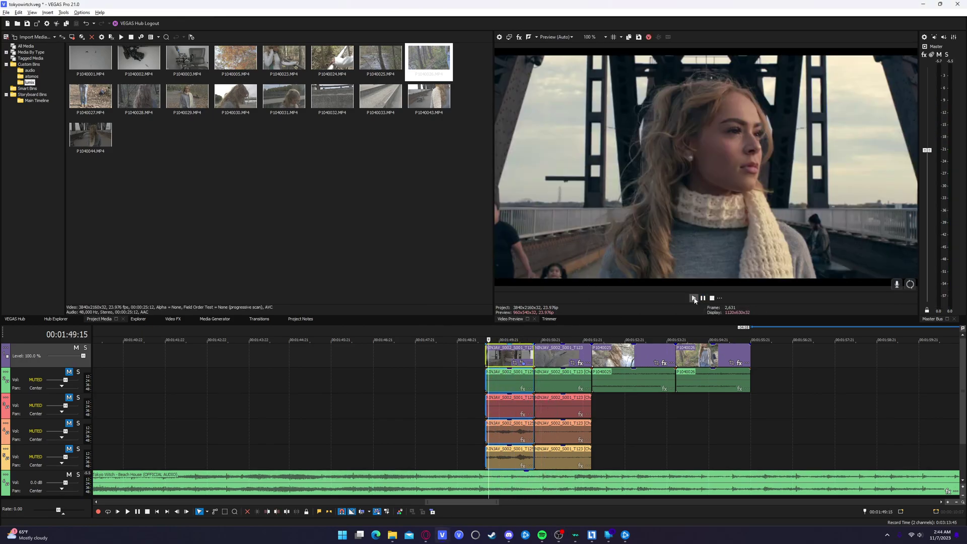
click(693, 298)
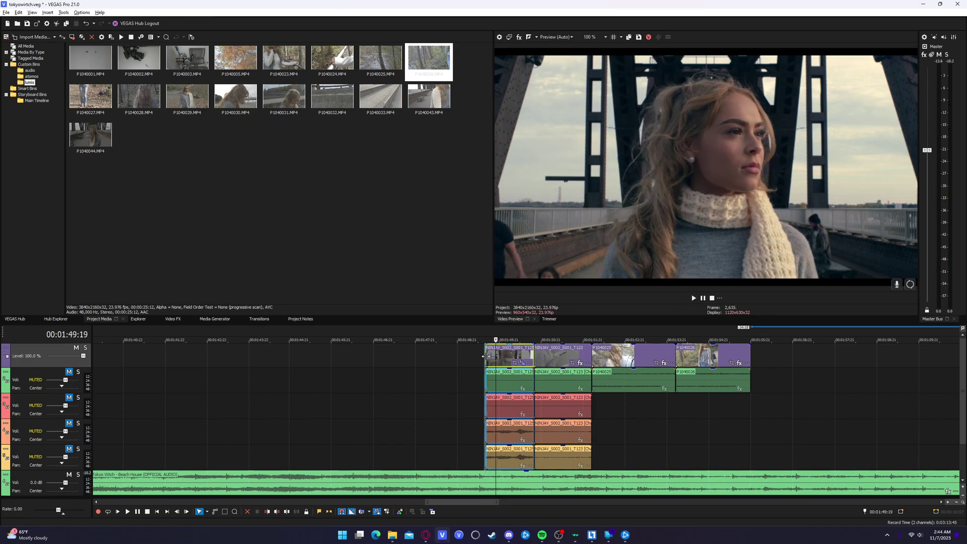
click(703, 298)
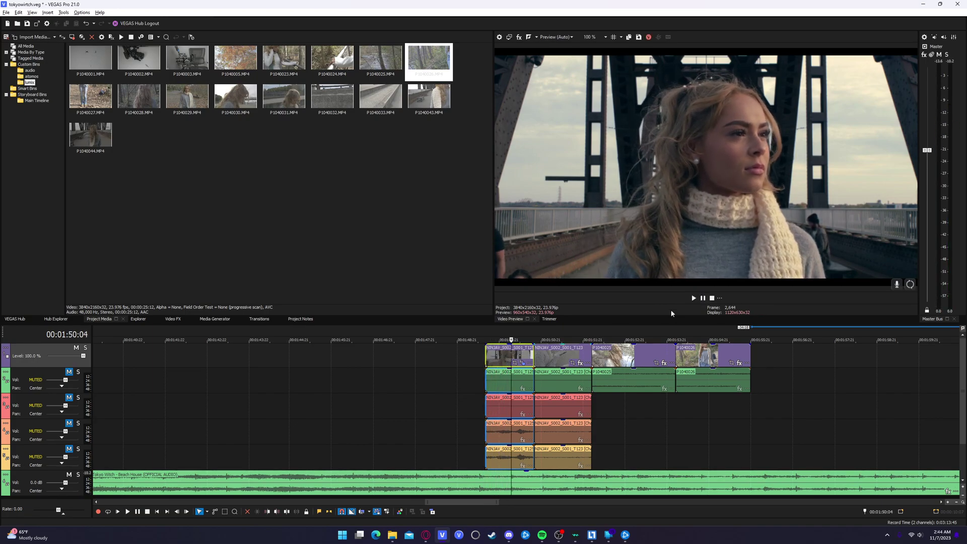
click(693, 298)
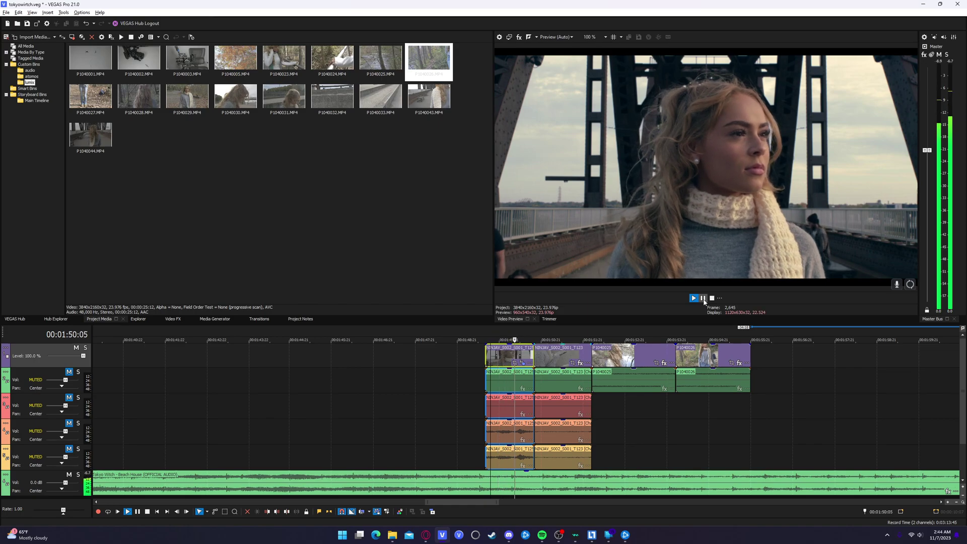
click(703, 298)
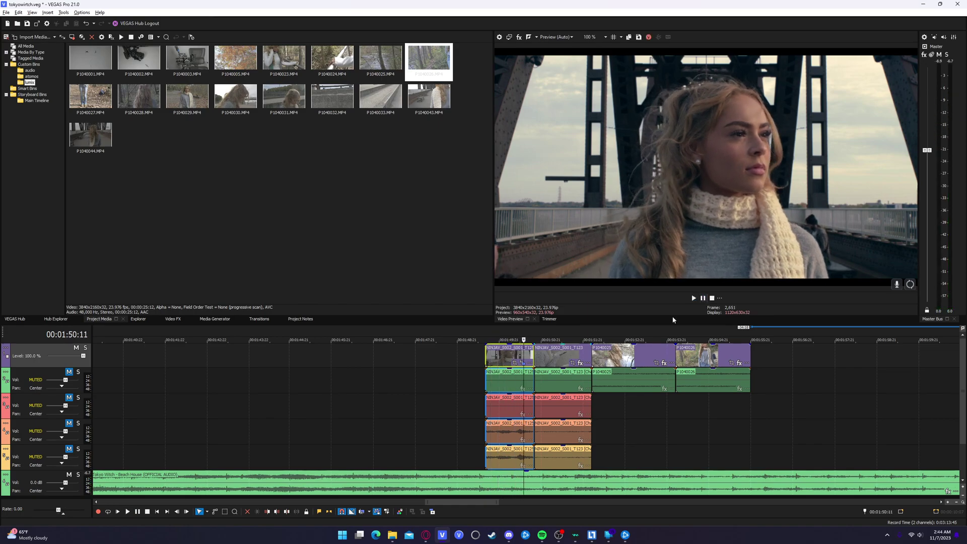
click(551, 356)
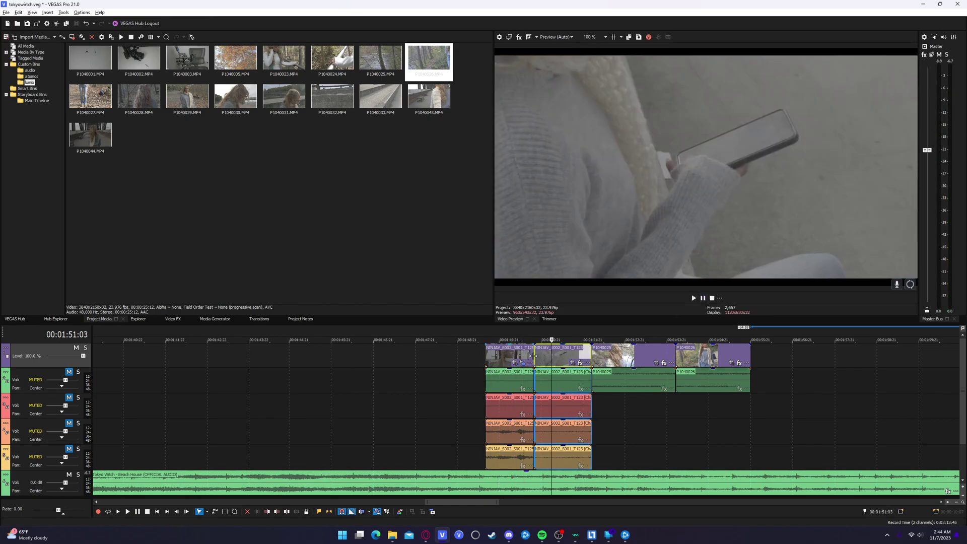
Step: Open color grading for the phone clip and apply the Panasonic V-Log to Rec.709 LUT 33x33
click(533, 356)
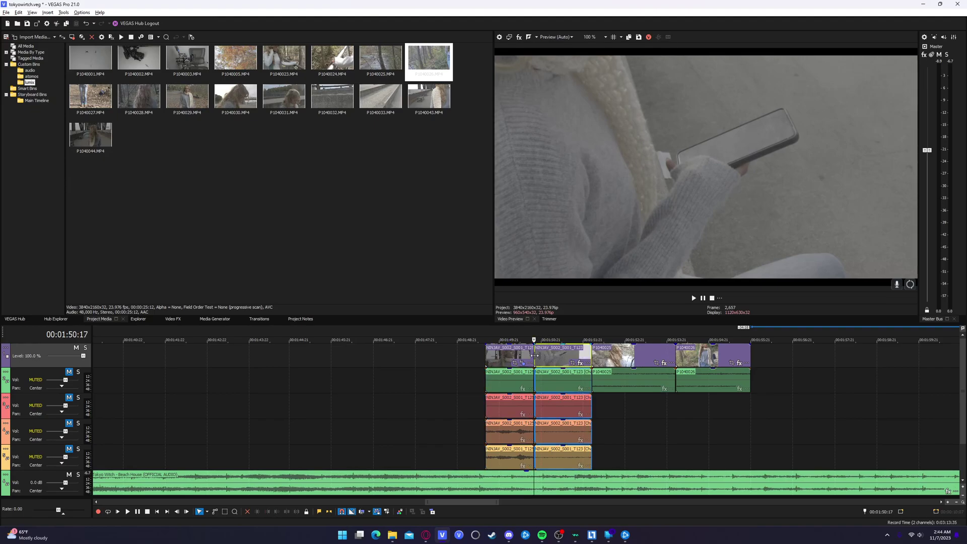
click(399, 511)
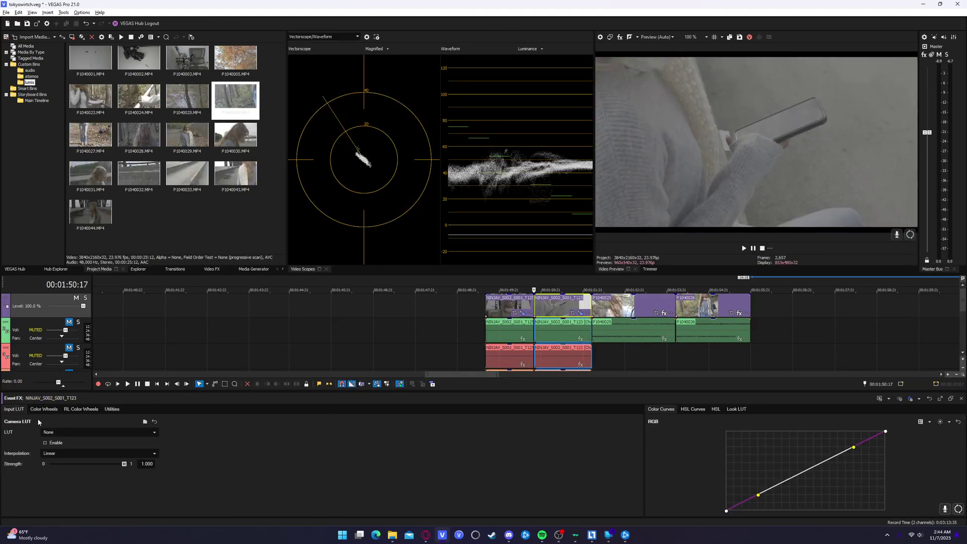
click(60, 432)
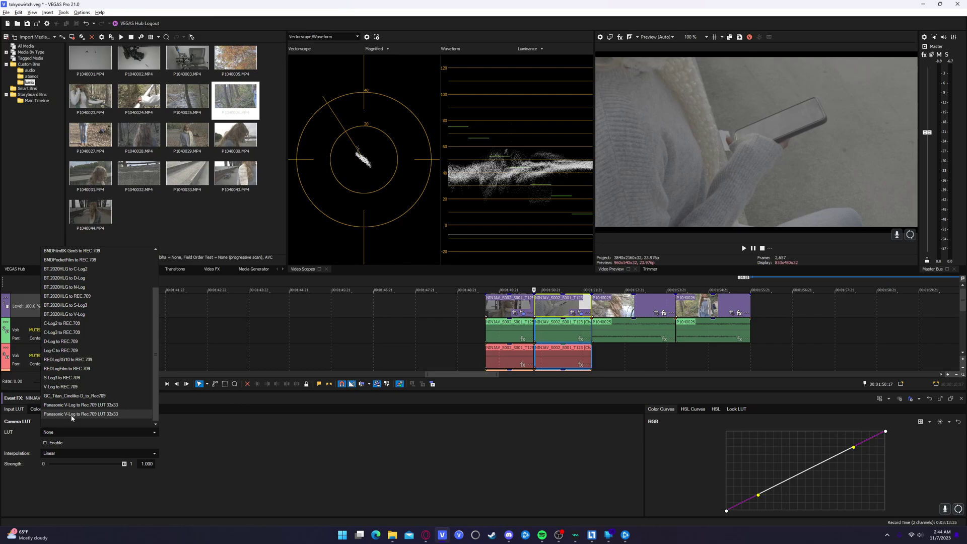
click(72, 414)
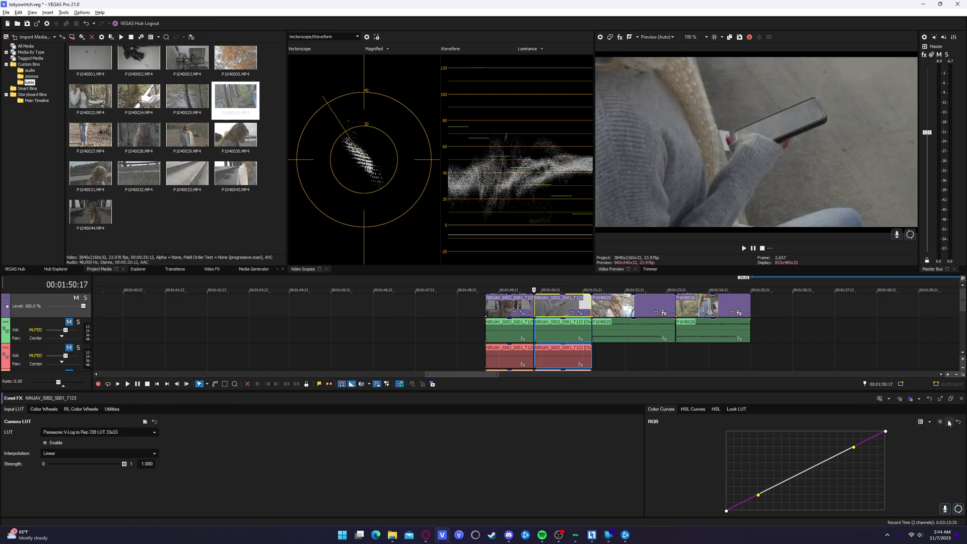
Step: Lower Lift Y to -0.030 and raise Gain Y to 1.384 on the color wheels
click(45, 409)
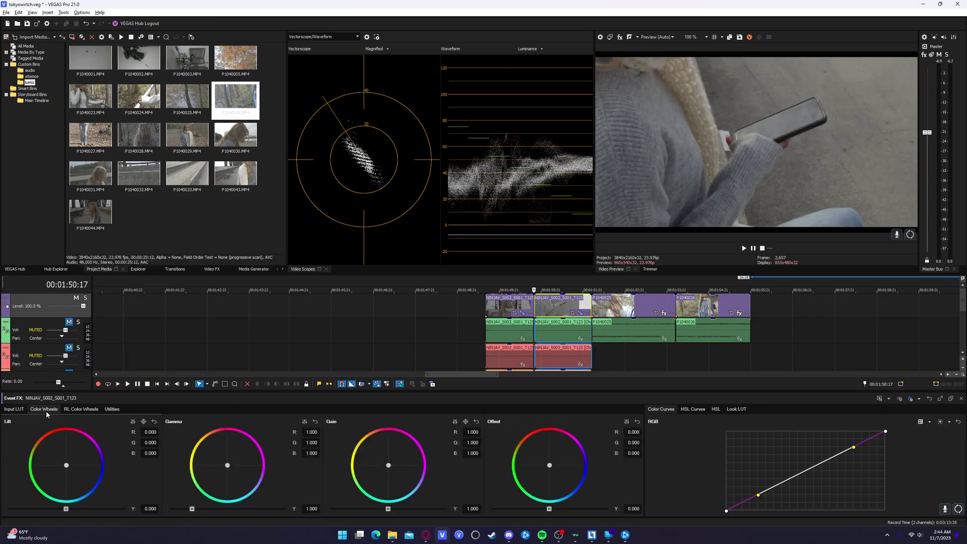
drag(65, 510, 65, 509)
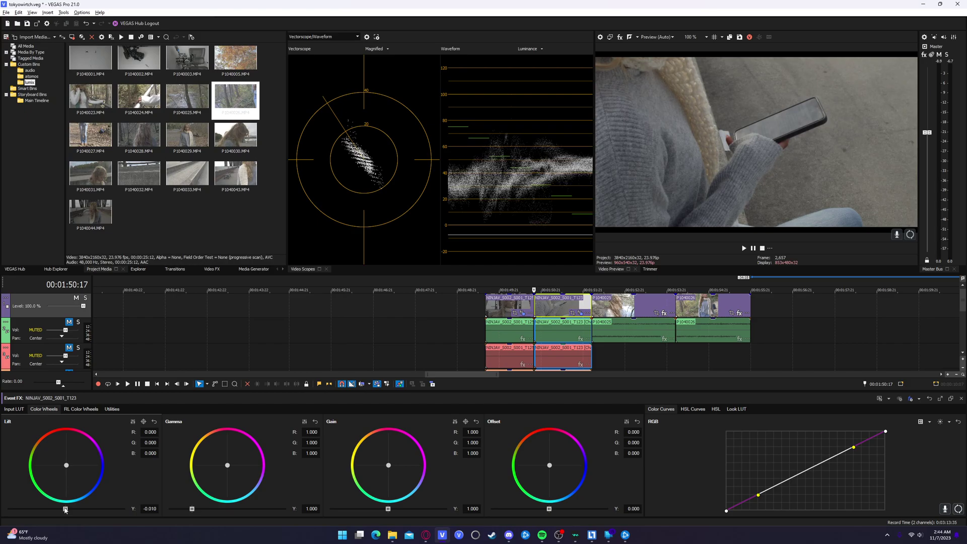
drag(390, 509, 394, 509)
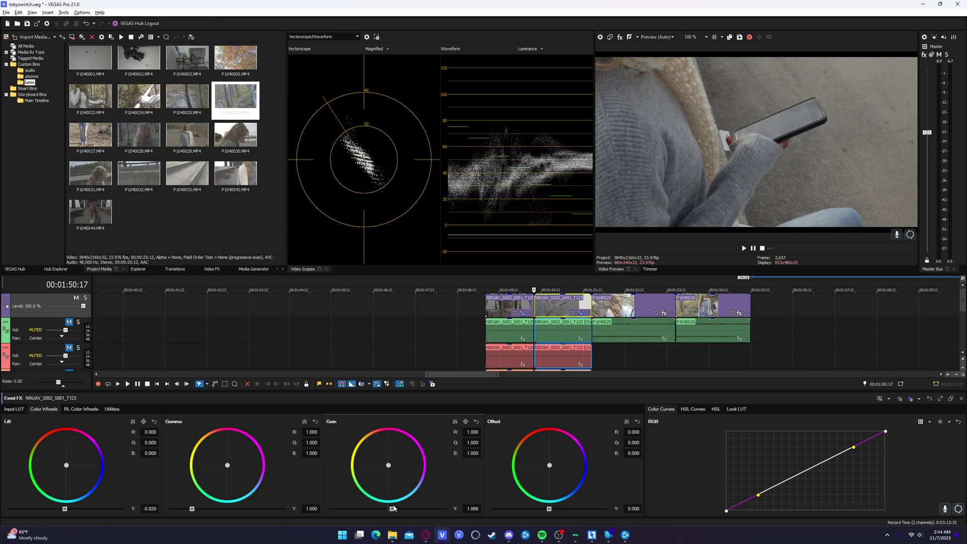
drag(394, 509, 408, 508)
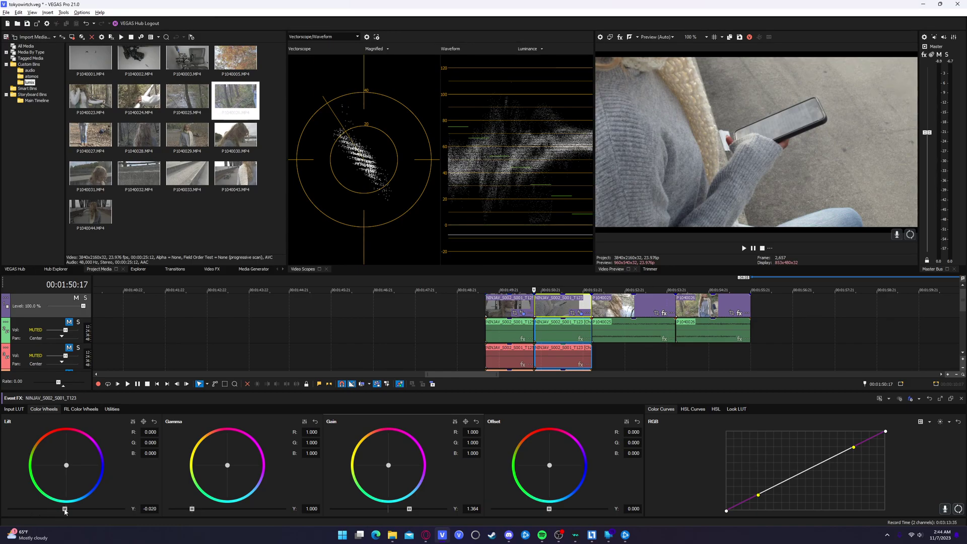
drag(65, 510, 65, 510)
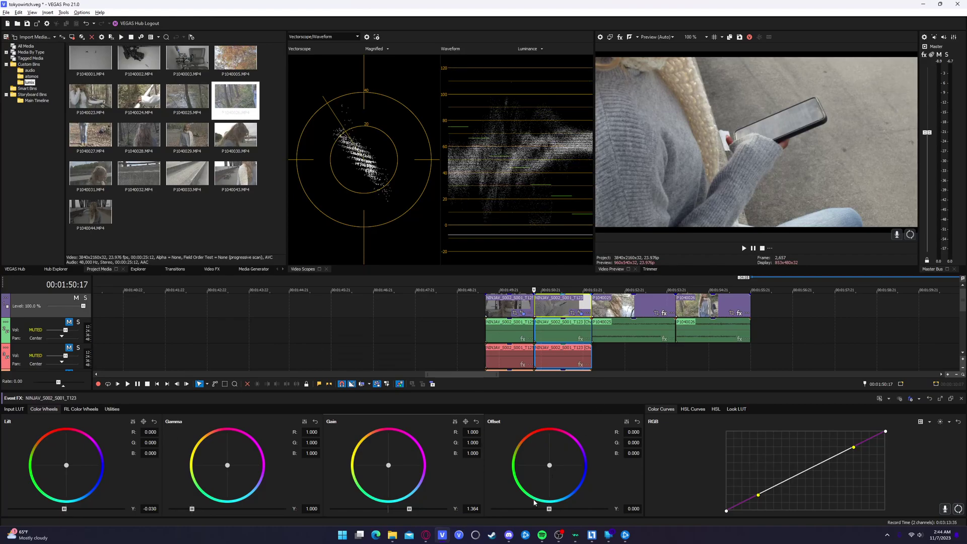
drag(408, 509, 411, 509)
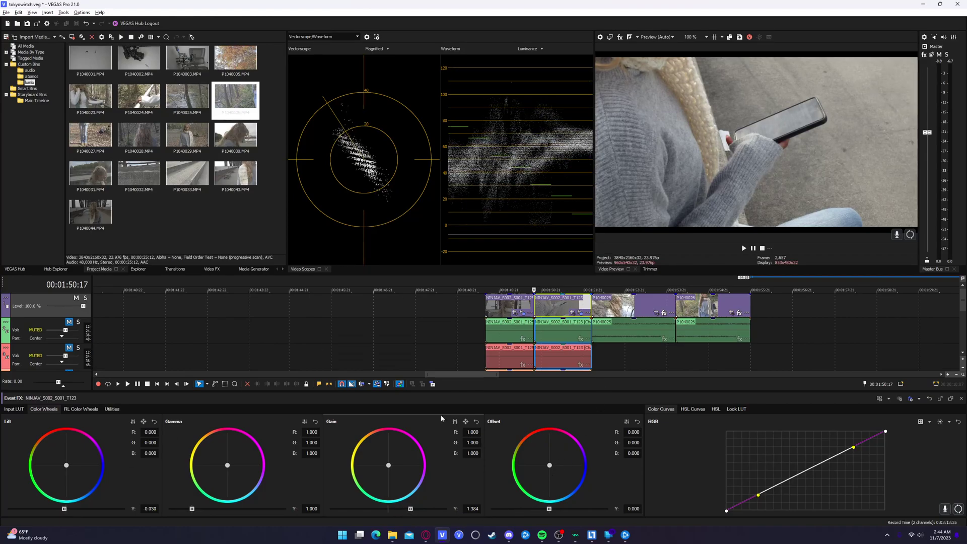
click(95, 409)
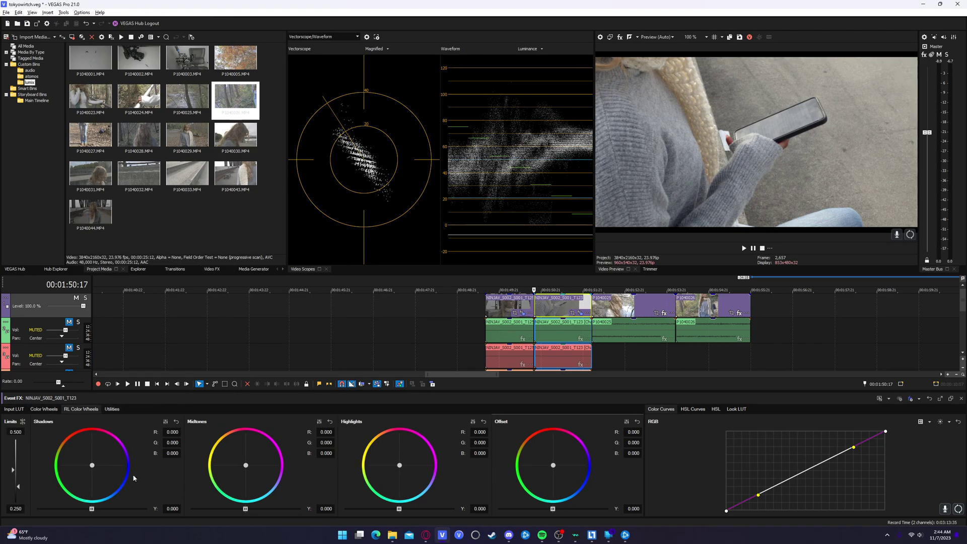
Step: Apply the Auto Color Balance curves preset, tint shadows blue and warm highlights orange
click(949, 421)
click(945, 431)
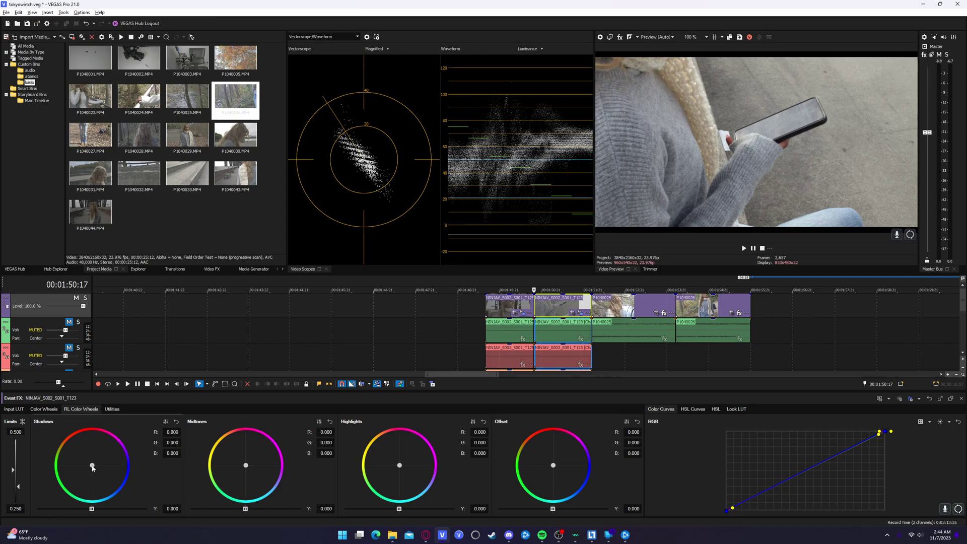
drag(92, 467, 98, 472)
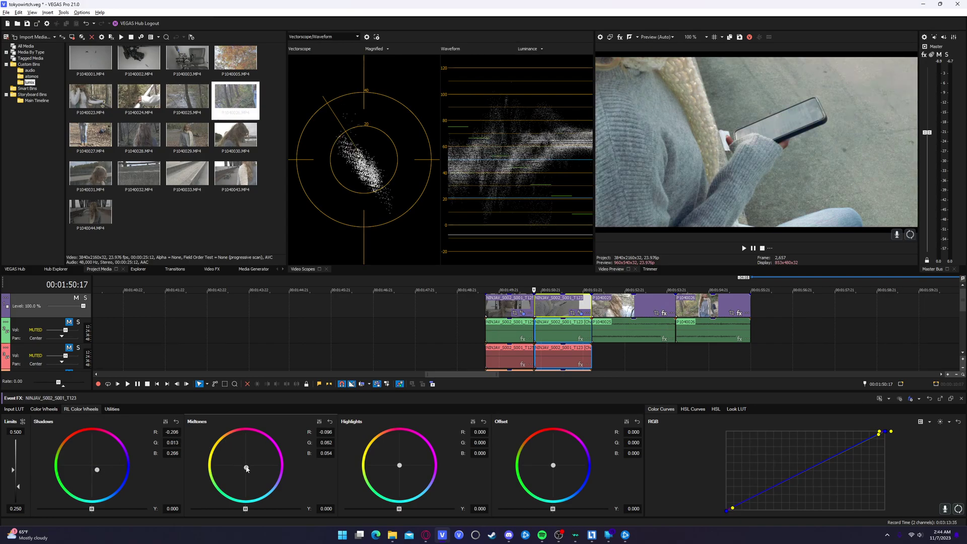
drag(247, 469, 246, 467)
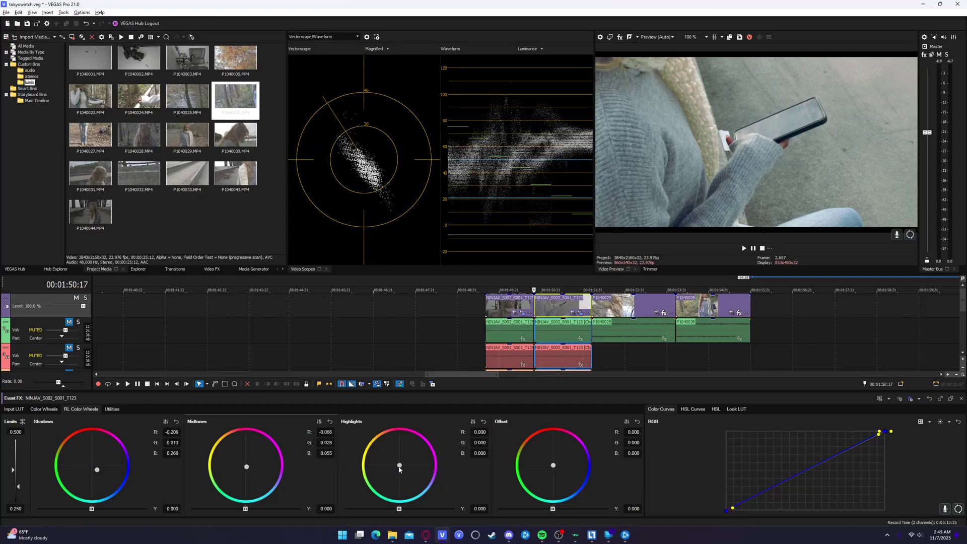
drag(399, 468, 396, 464)
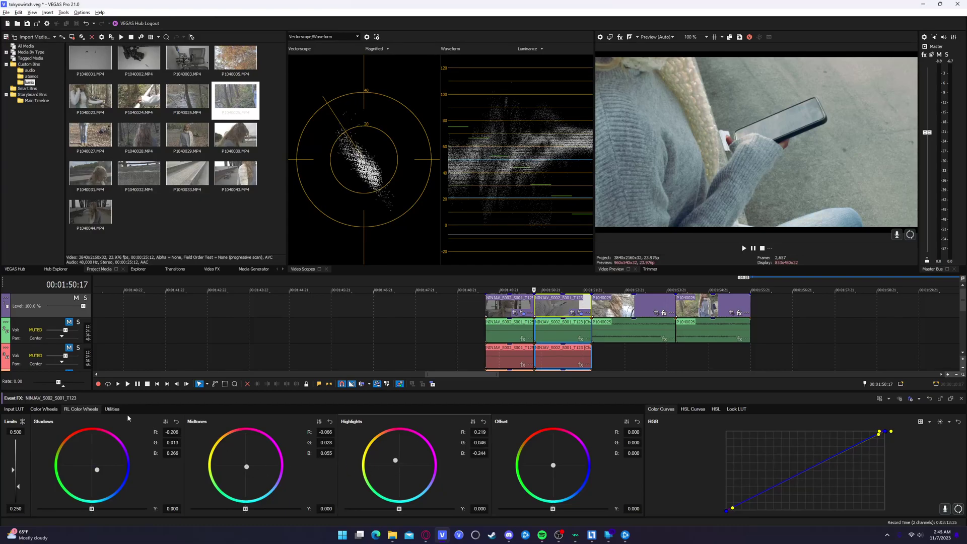
Step: Raise Utilities contrast to 0.221, close Color Grading, and open the phone clip's event FX
click(112, 408)
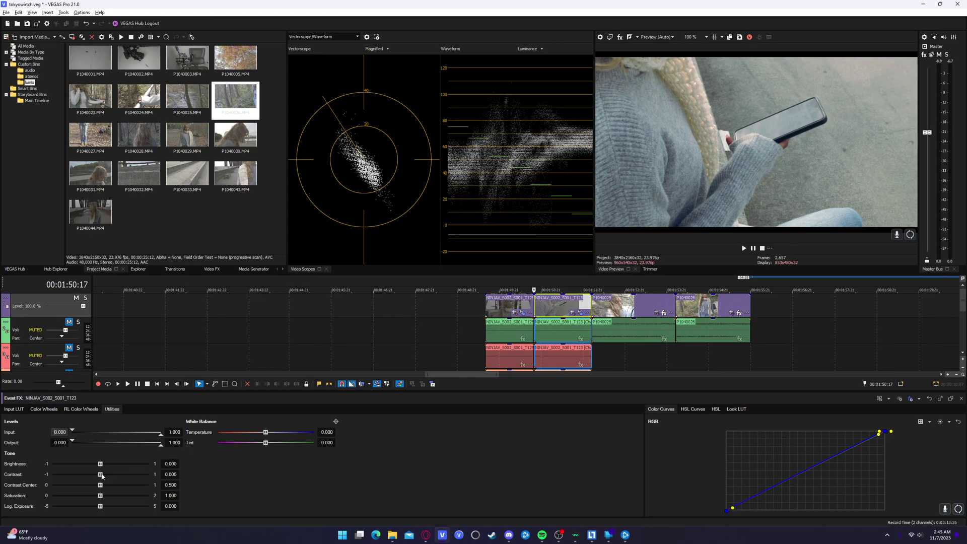
drag(100, 474, 125, 476)
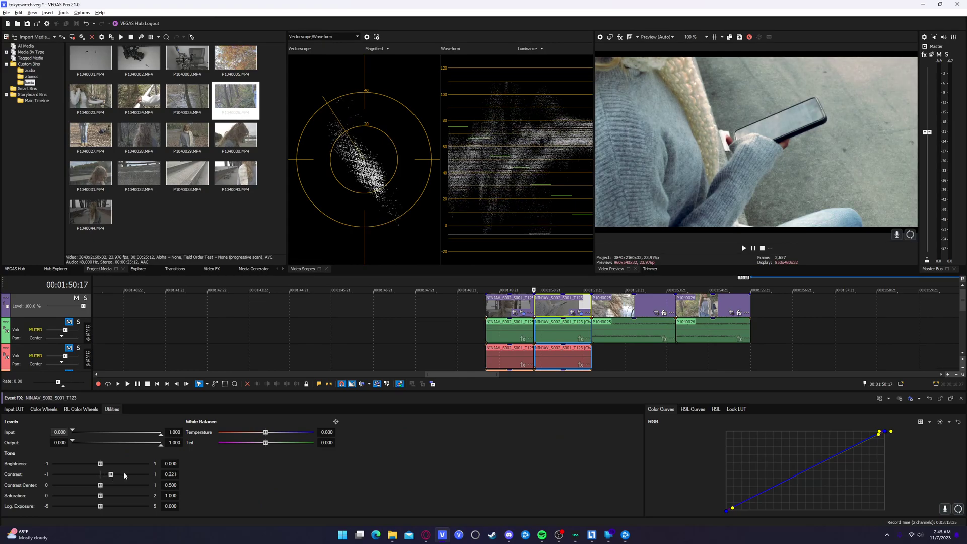
click(961, 399)
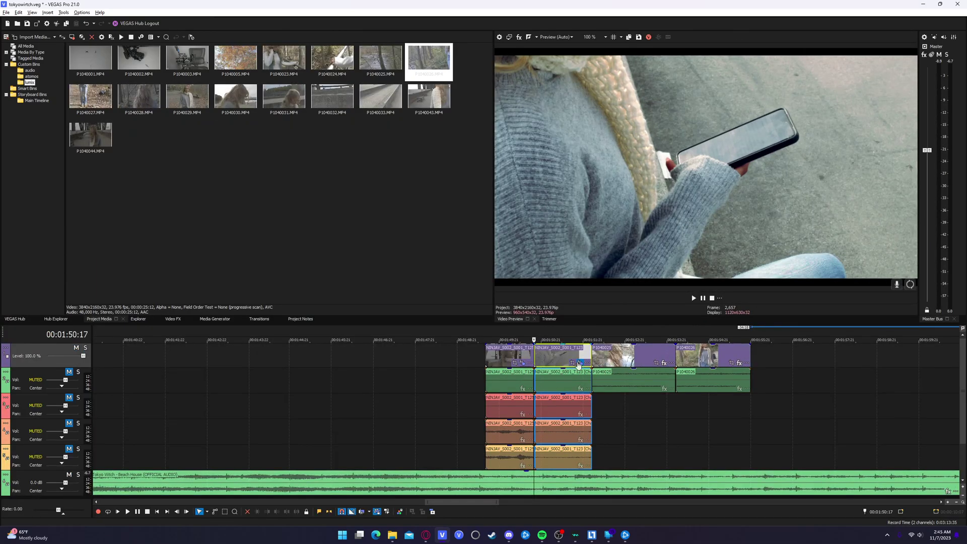
click(579, 363)
Step: Add the VEGAS Color Balance effect to the phone clip's FX chain
click(416, 167)
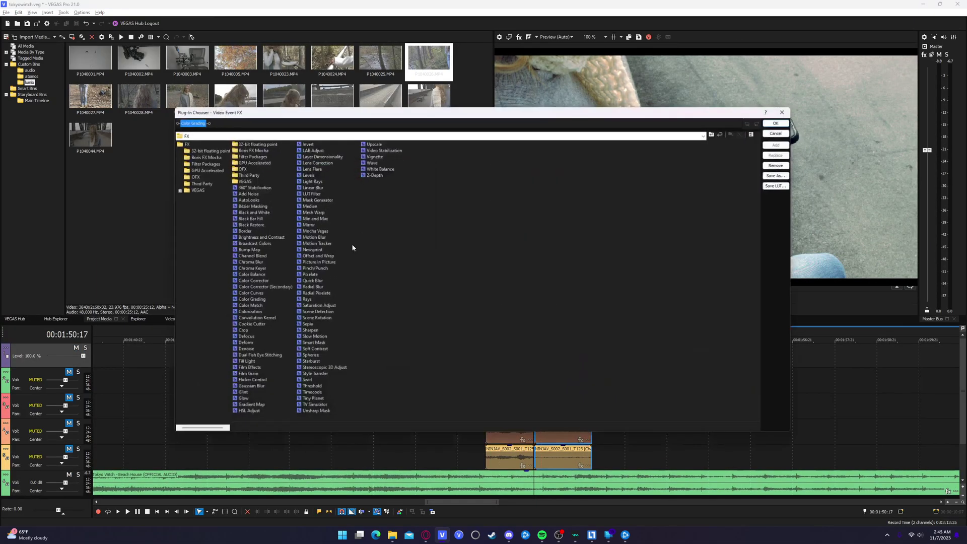
click(250, 281)
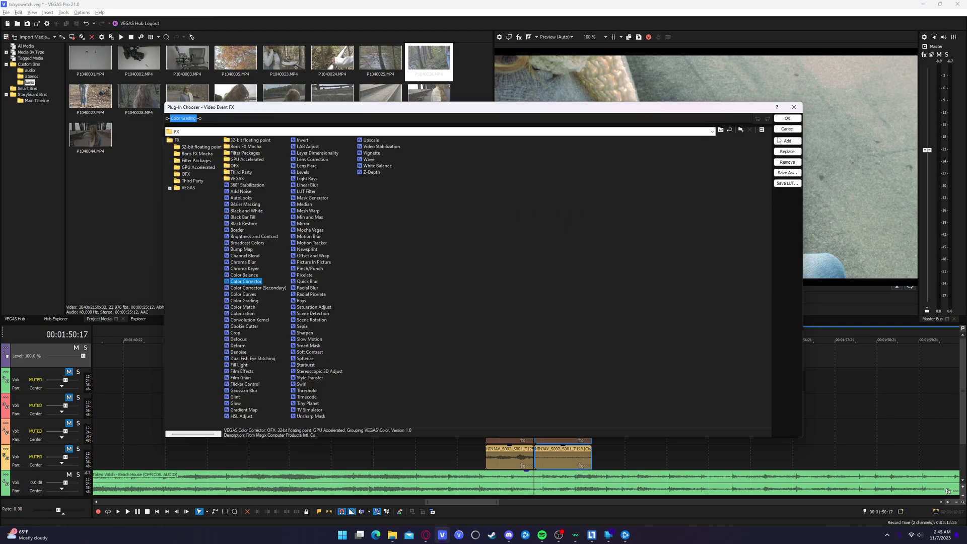
key(Up)
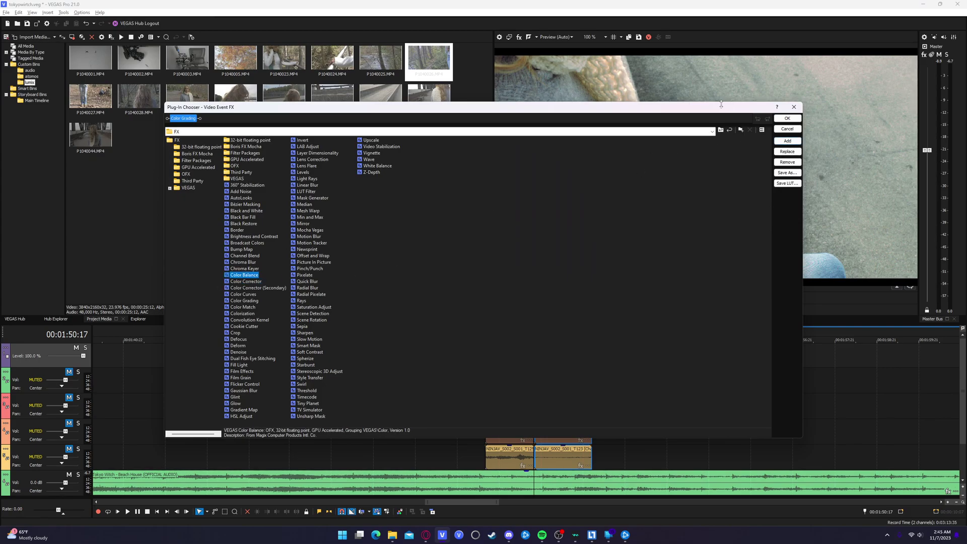
drag(721, 104, 672, 137)
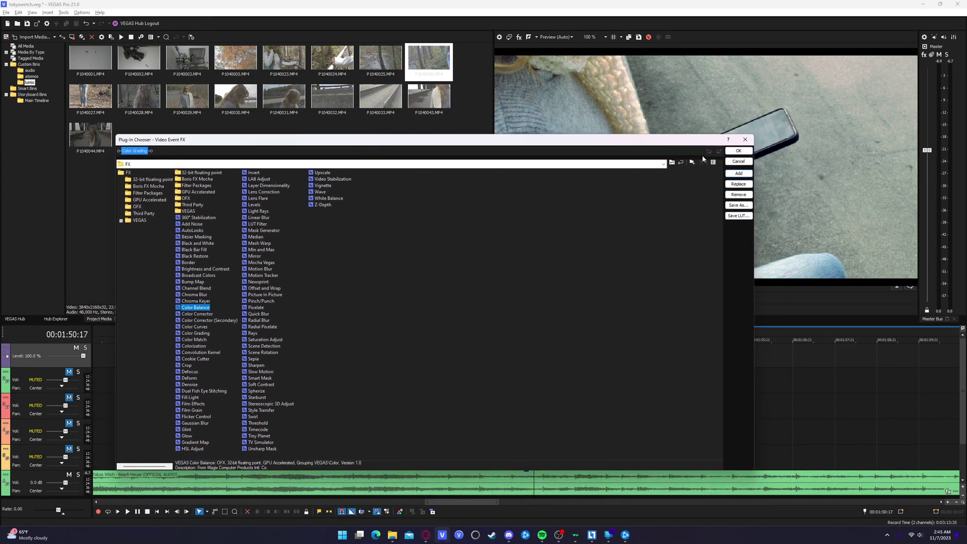
click(738, 174)
click(738, 151)
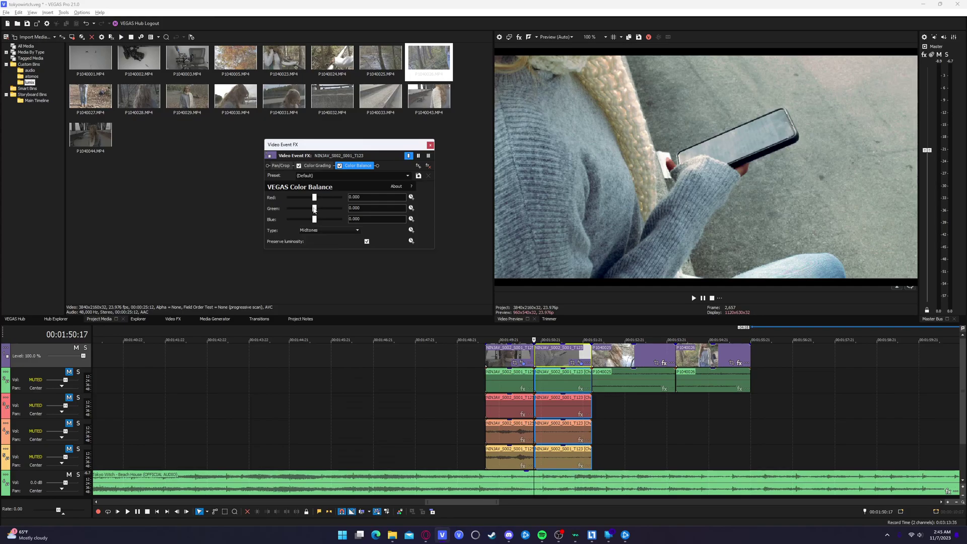
Step: Set Color Balance Green to -0.024 and Blue to -0.017, then close the settings
drag(315, 219, 315, 220)
drag(314, 208, 313, 209)
scroll(316, 208, down, 1)
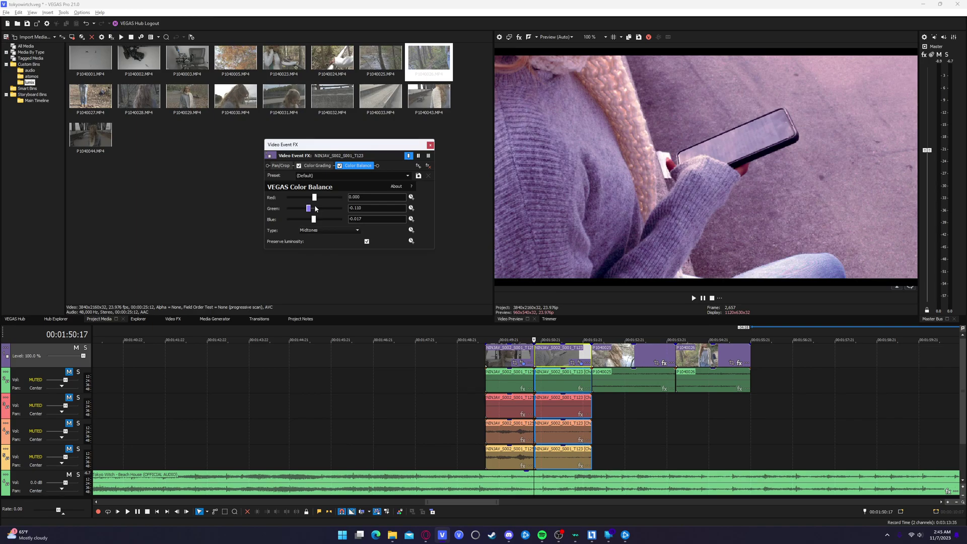
drag(309, 208, 315, 208)
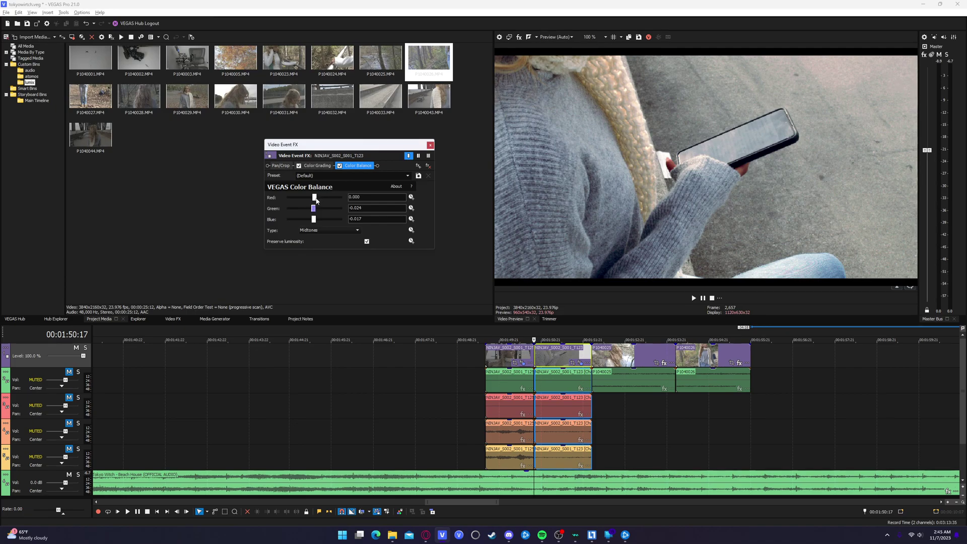
click(408, 156)
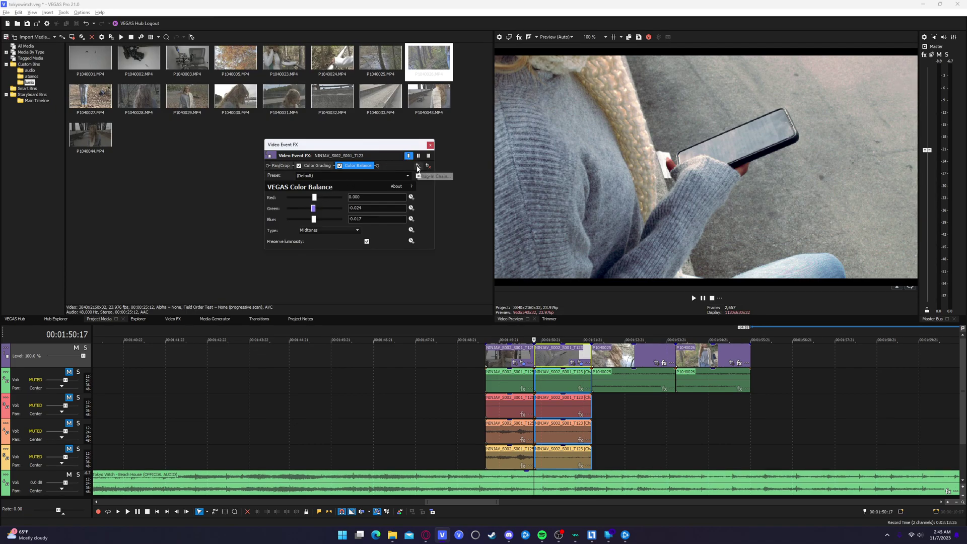
click(430, 145)
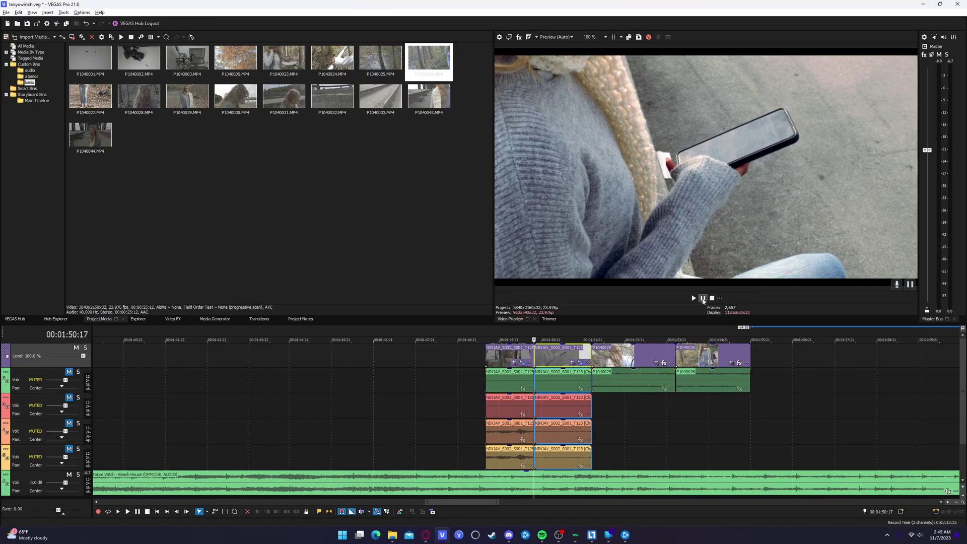
Step: Play back the graded clips, nudge the NINJAV cut, and stop on P1040025
click(703, 298)
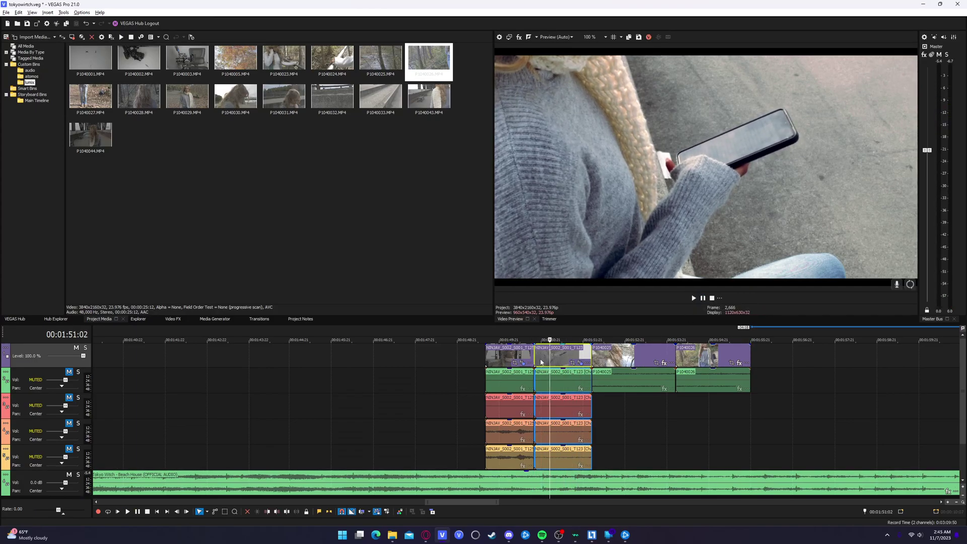
drag(542, 363, 539, 359)
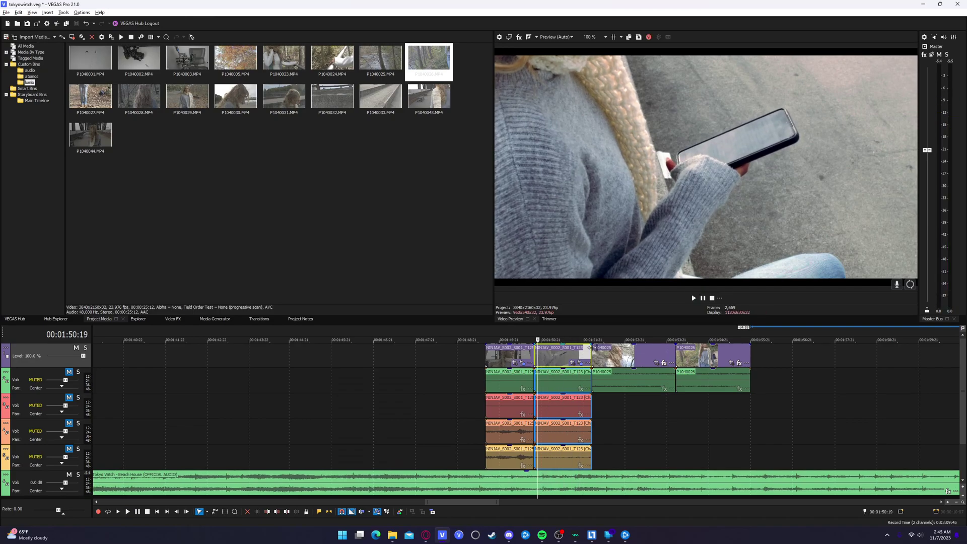
click(611, 355)
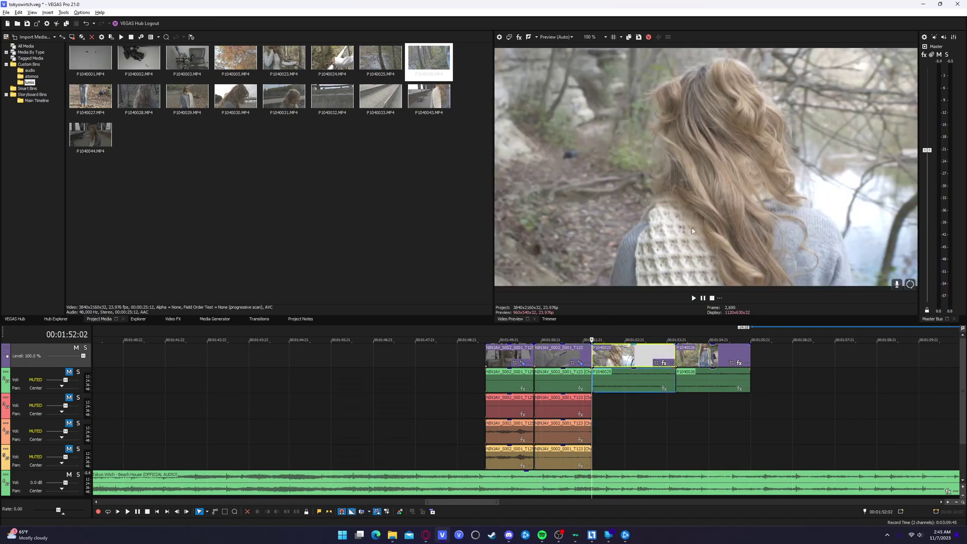
Step: Compare the bridge and phone NINJAV shots, then open colour grading for P1040025
click(560, 355)
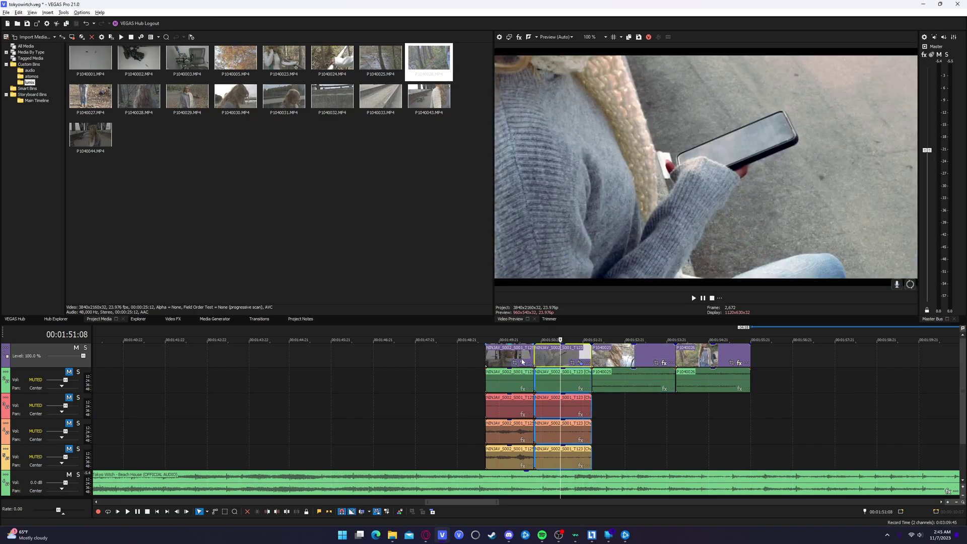
click(520, 361)
click(575, 353)
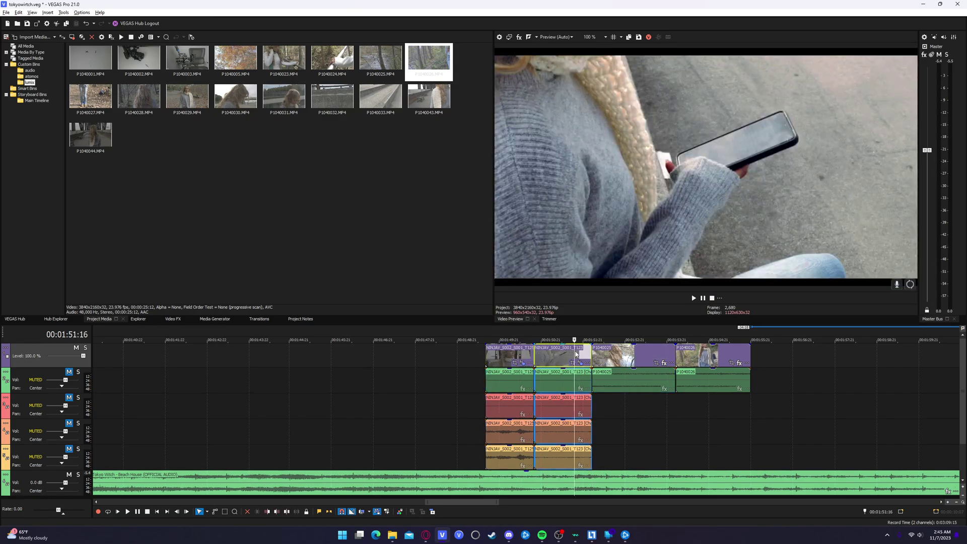
click(513, 355)
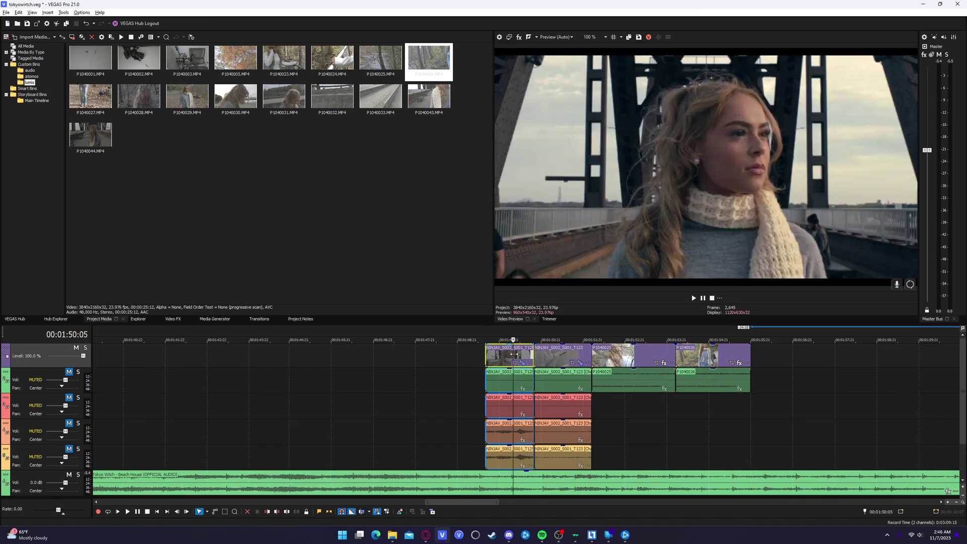
click(615, 364)
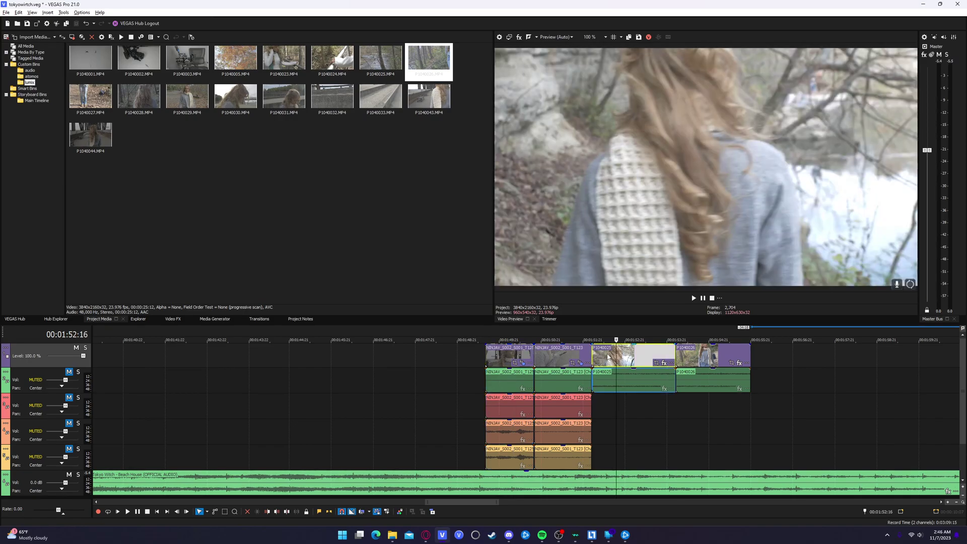
click(400, 511)
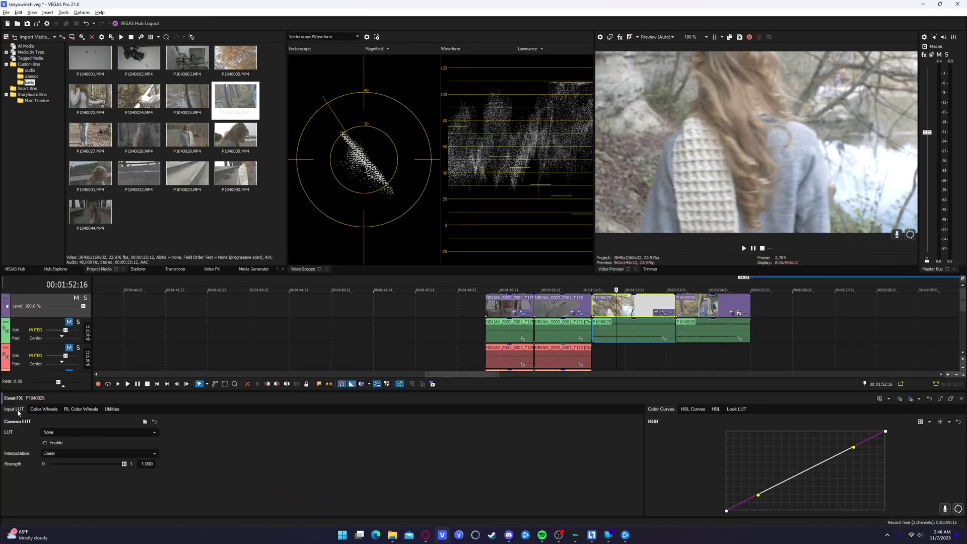
Step: Load GC_Titan_Cinelike-D_to_Rec709.cube from luts\Ground_Control_GH4_LUT as P1040025's camera LUT
click(145, 421)
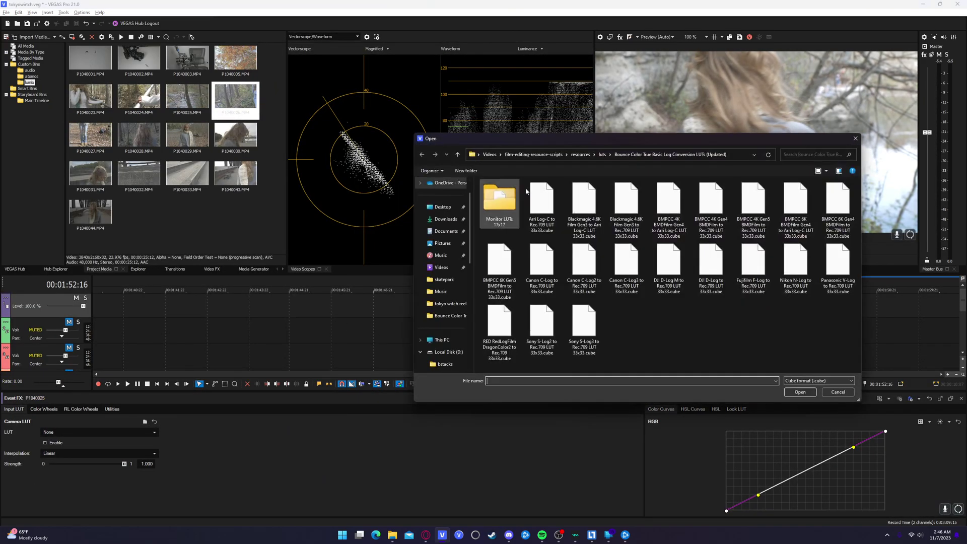
click(601, 154)
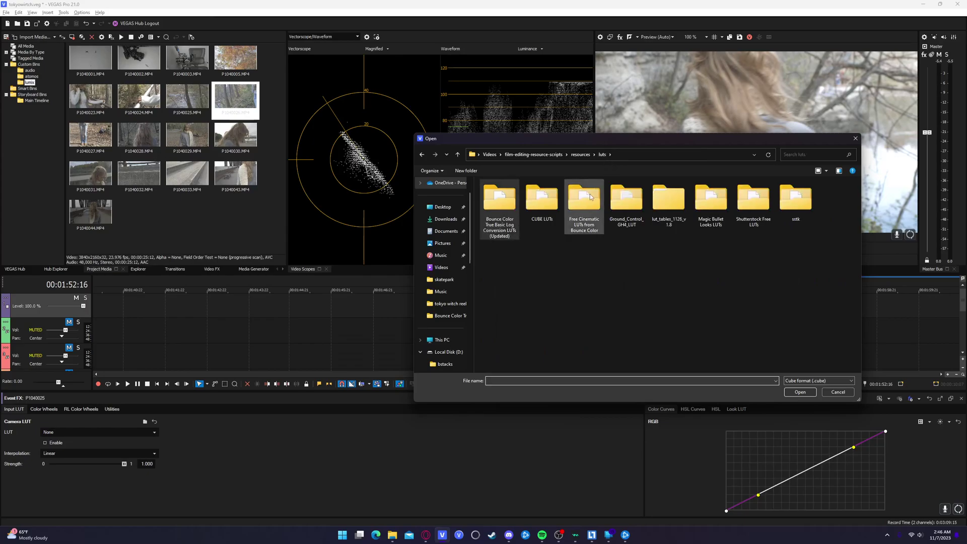
double_click(635, 207)
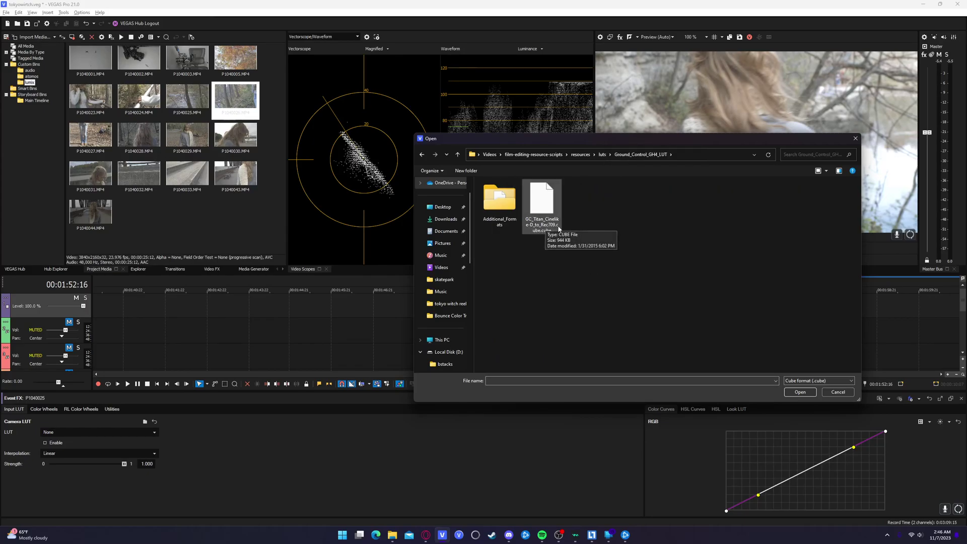
click(558, 229)
click(799, 391)
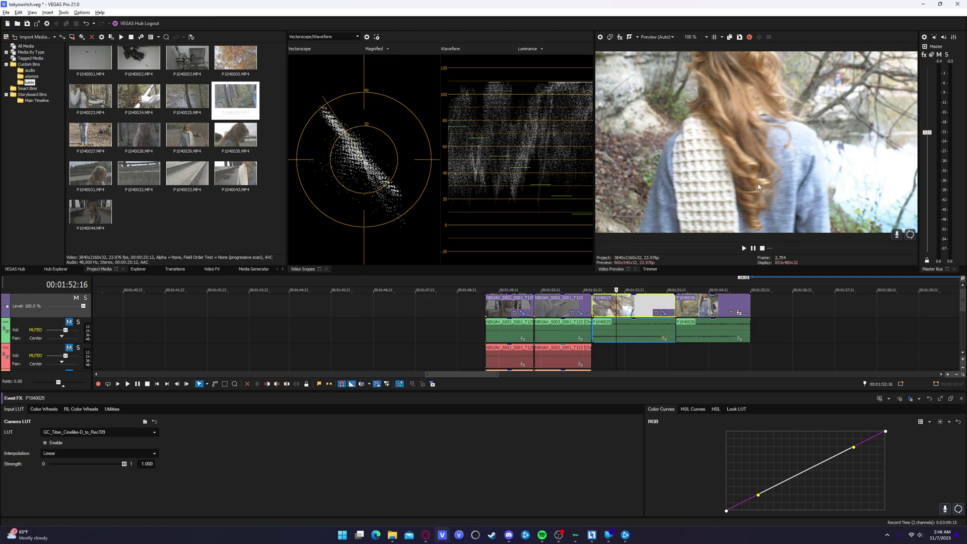
Step: Apply an automatic Color Curves adjustment preset and move the playhead later in P1040025
click(948, 428)
click(936, 430)
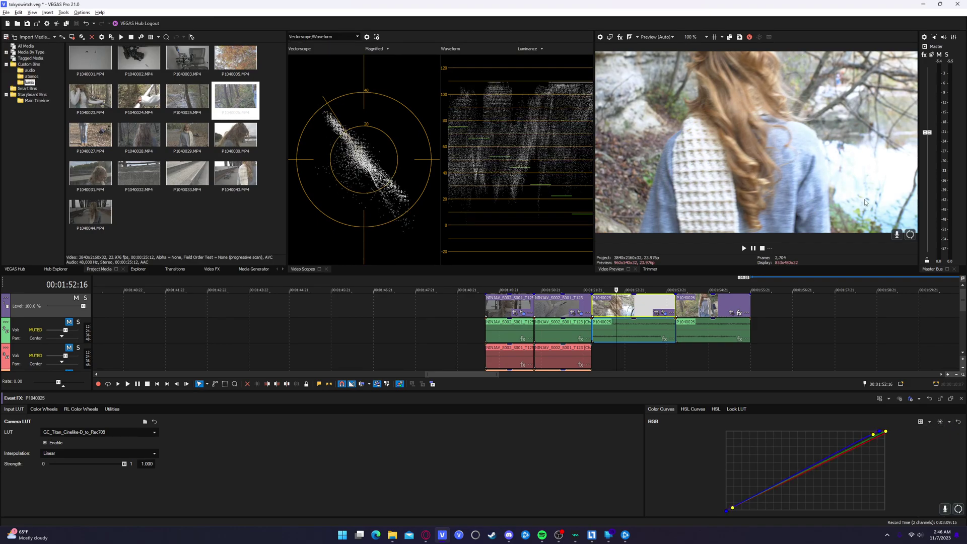
click(635, 306)
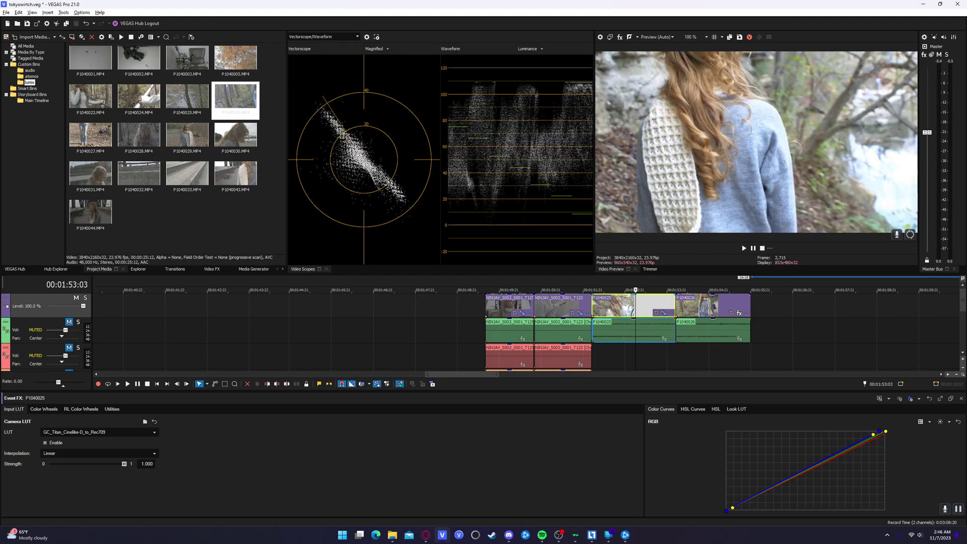
Step: At 00:01:52:02, lower P1040025's Gain Y to 0.920 and Lift Y to -0.100
click(600, 311)
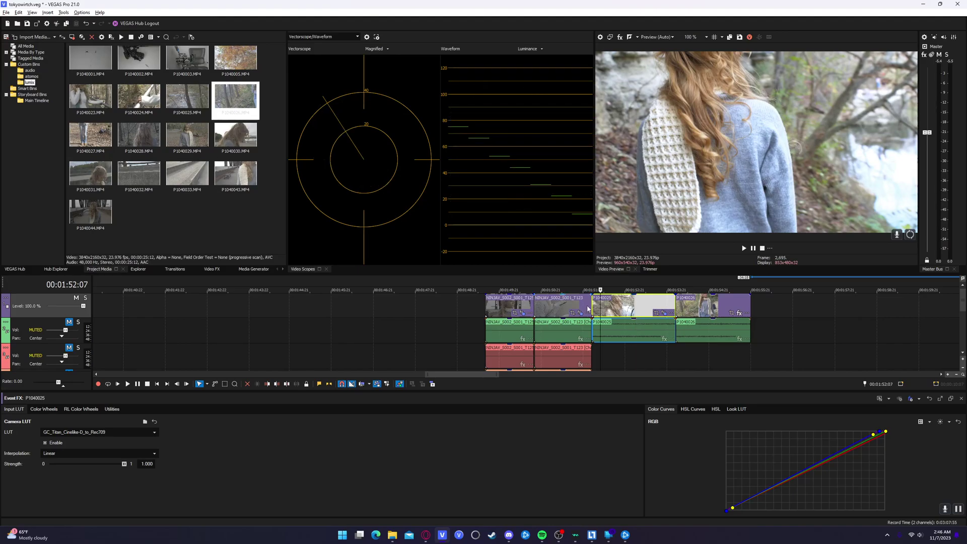
click(592, 306)
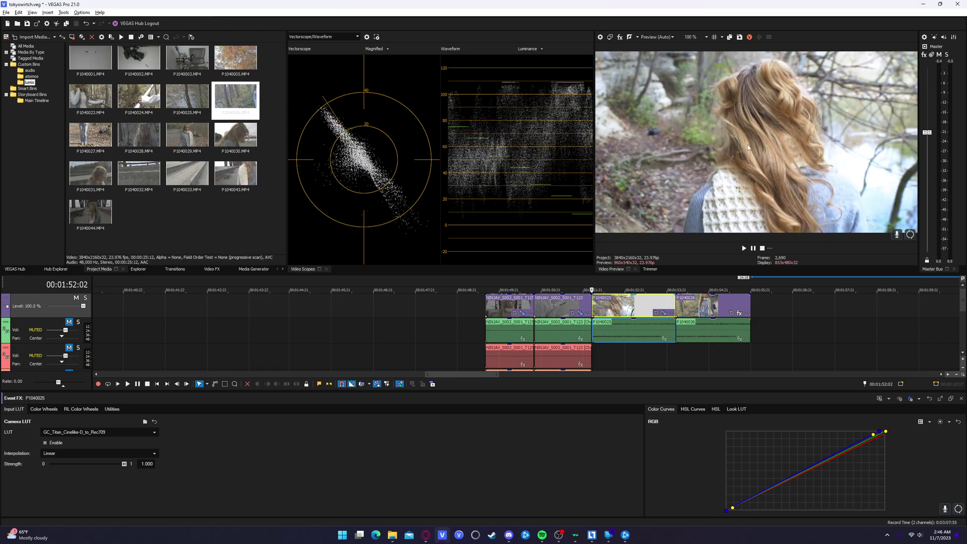
click(73, 409)
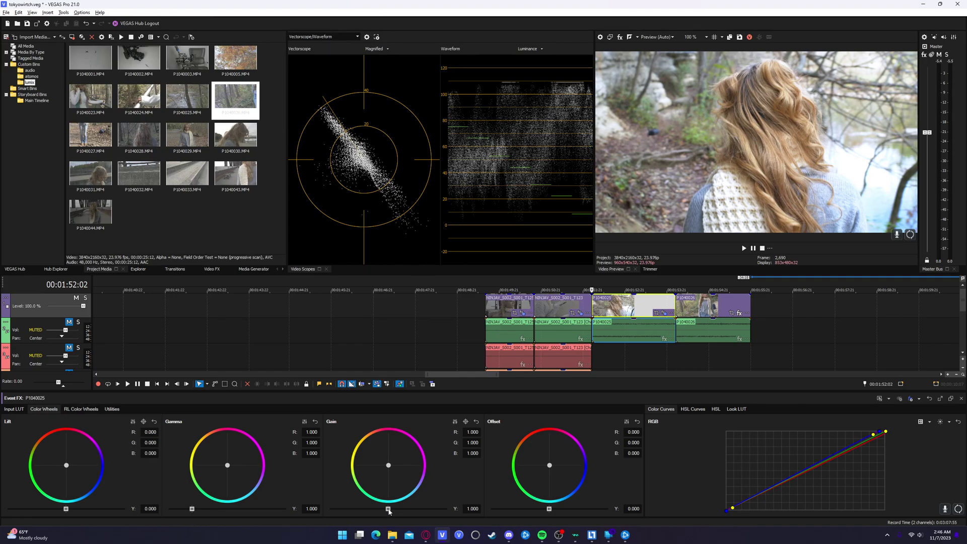
drag(388, 511, 383, 509)
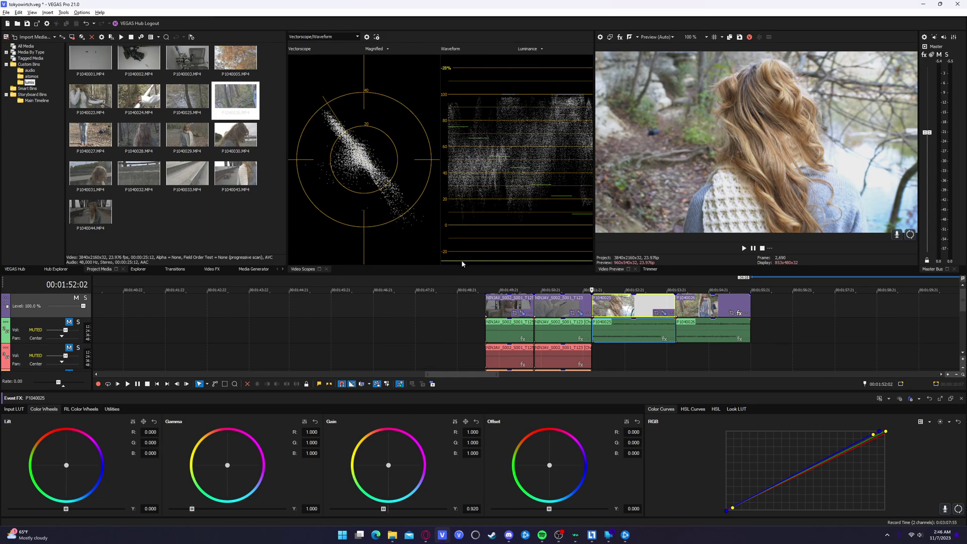
drag(65, 509, 61, 511)
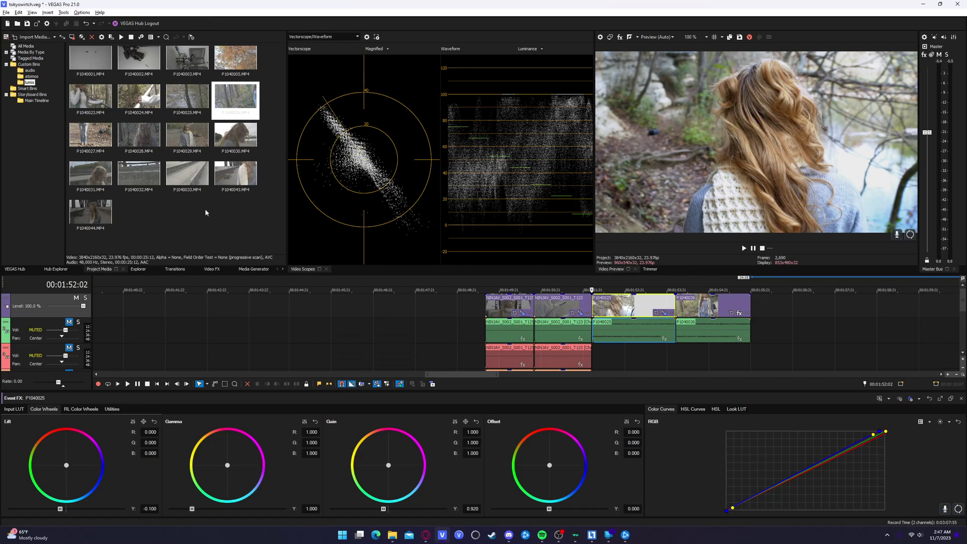
click(80, 411)
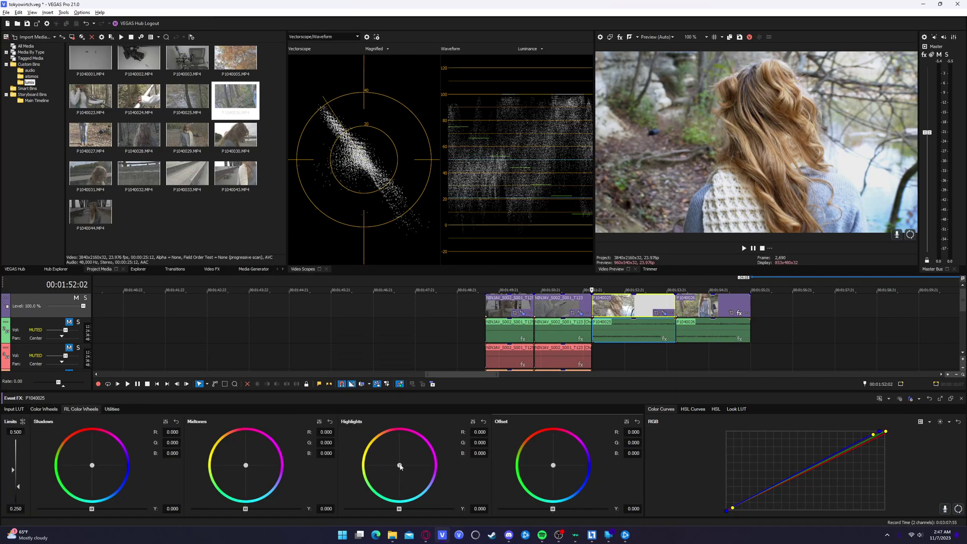
Step: Warm P1040025's highlights, shift its midtones, push shadows blue, and raise contrast to 0.103
drag(401, 466, 399, 465)
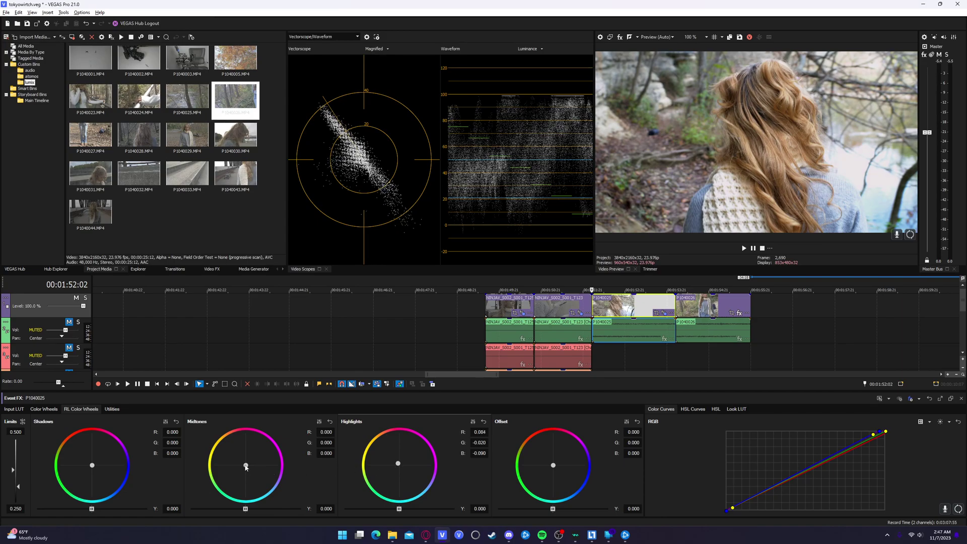
drag(246, 465, 244, 472)
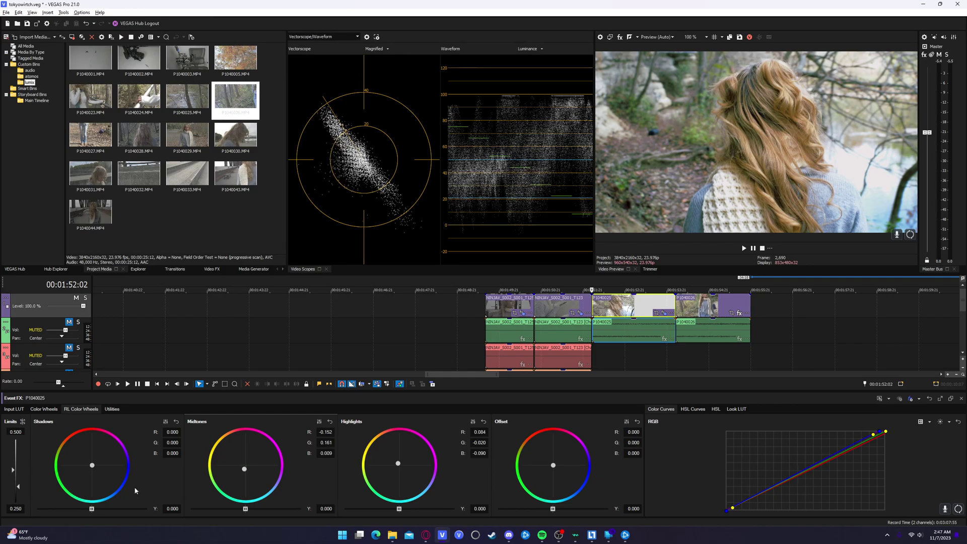
drag(92, 467, 105, 503)
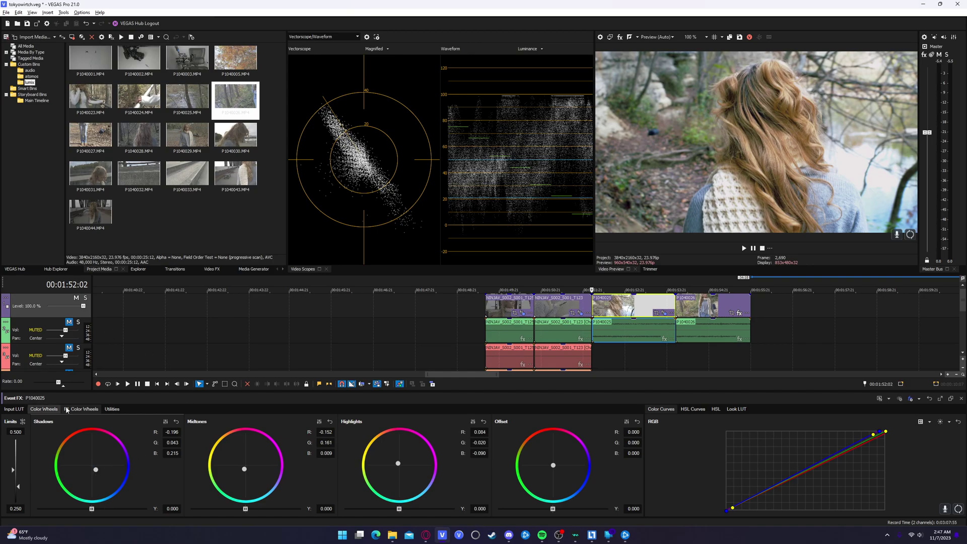
click(112, 409)
drag(101, 474, 106, 474)
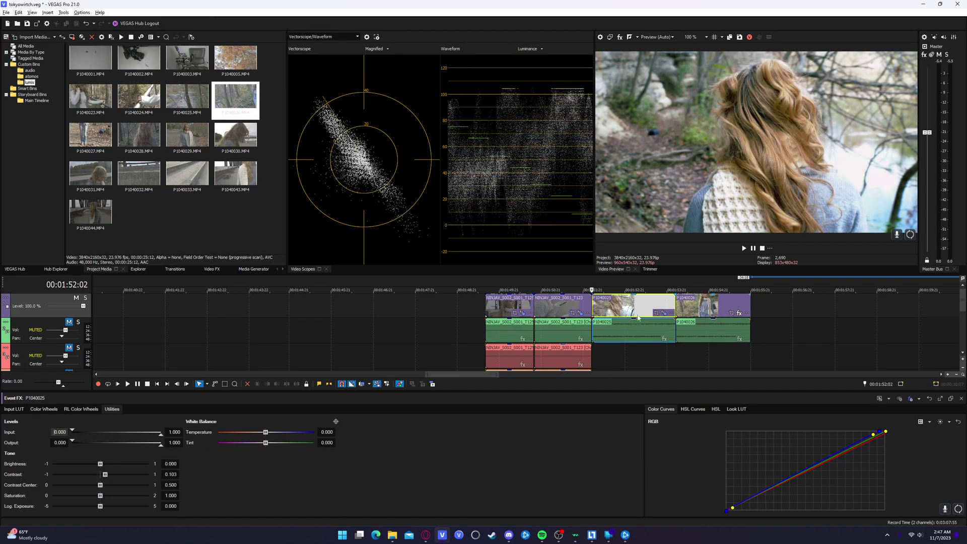
Step: Exit Color Grading and play back graded clip P1040025 from its start
key(ctrl+alt+d)
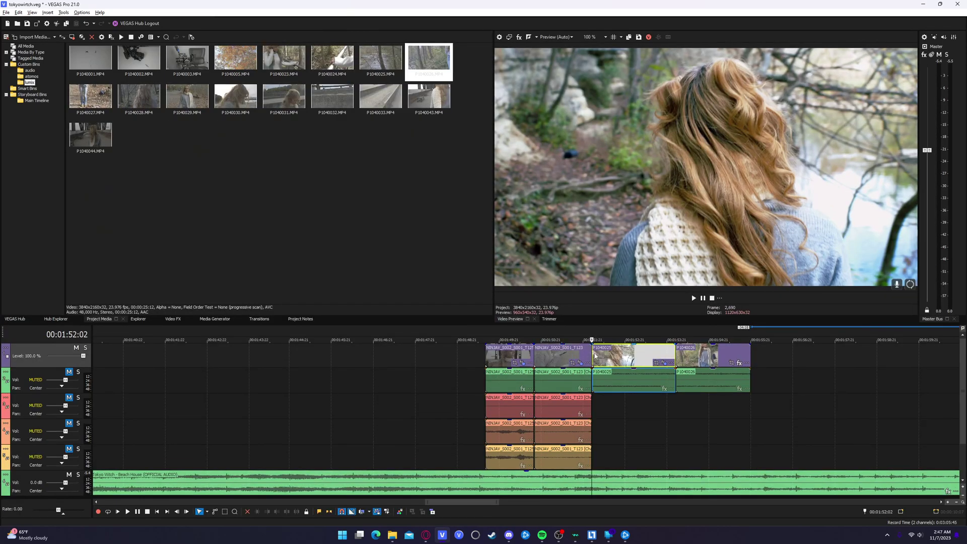
key(space)
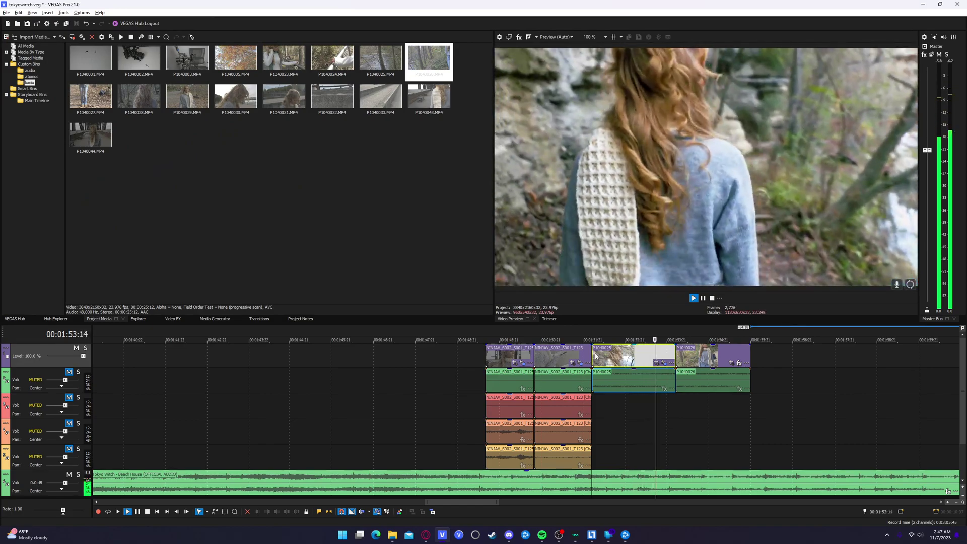
click(595, 355)
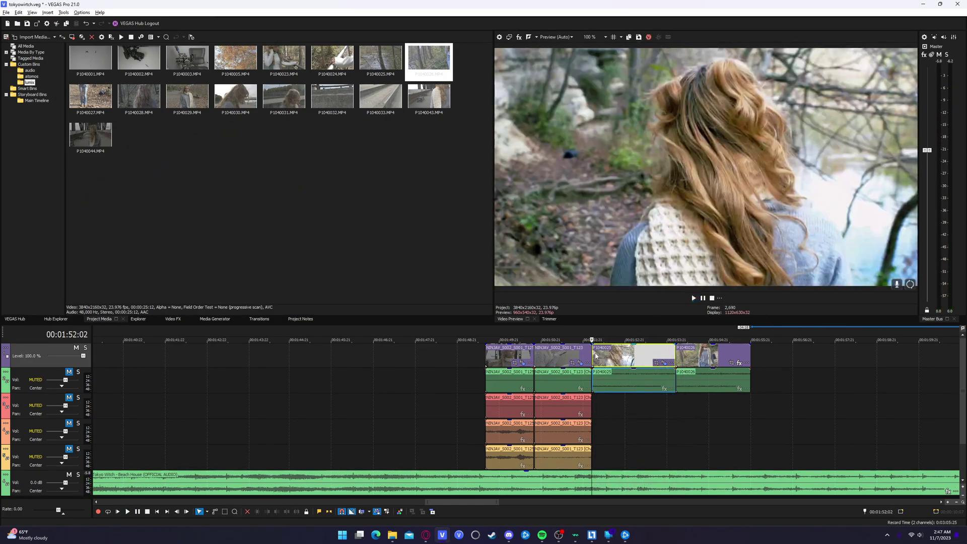
click(596, 356)
Step: Step through frames of clip P1040026, then open colour grading for it
click(677, 355)
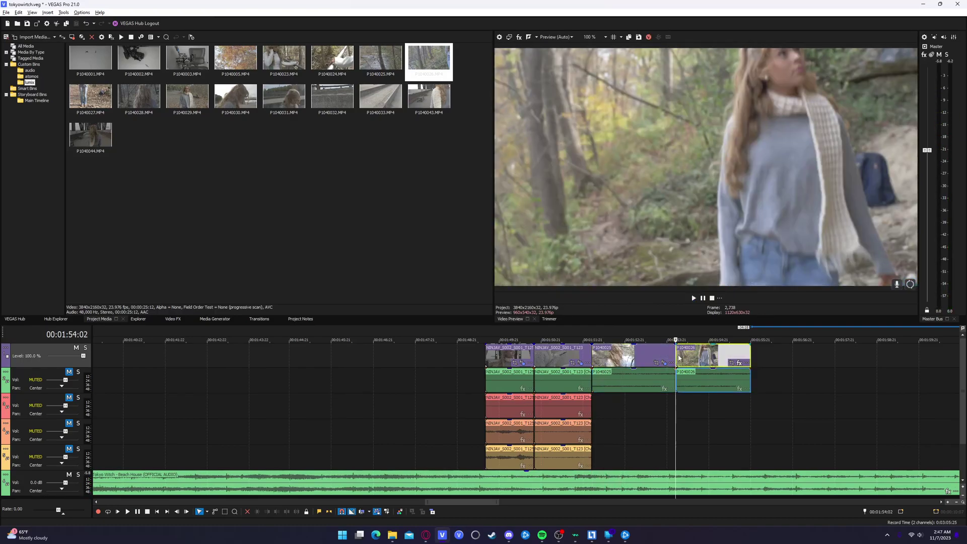
click(693, 356)
click(703, 357)
click(724, 355)
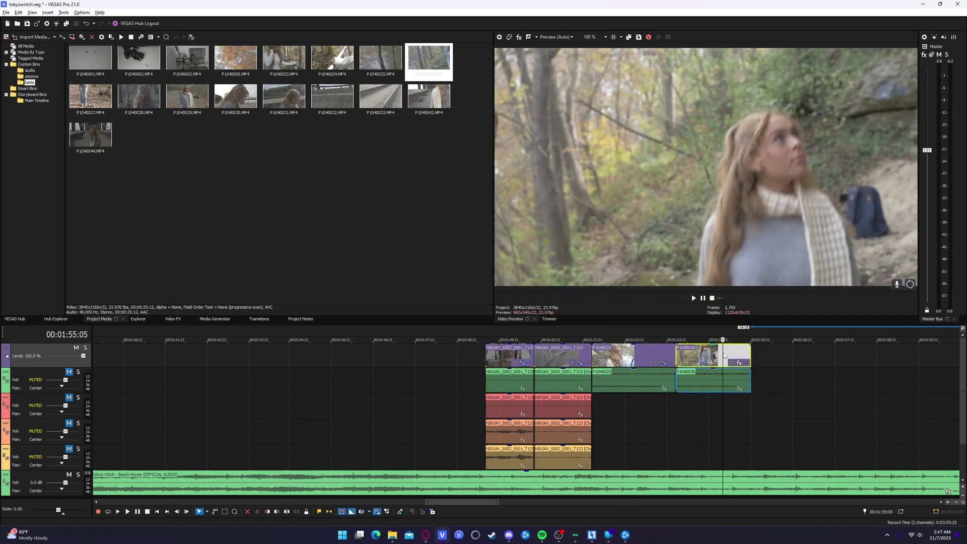
click(730, 354)
click(735, 354)
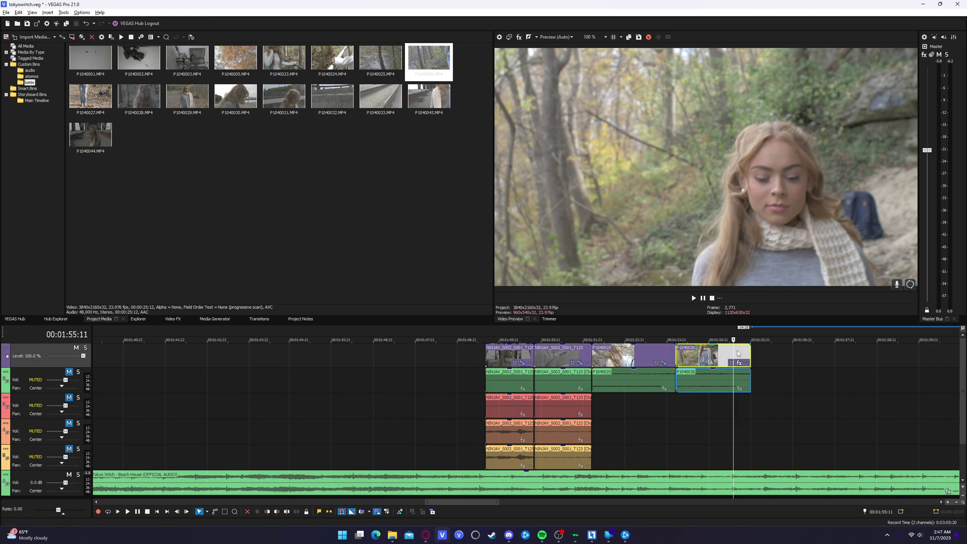
click(732, 355)
click(722, 354)
click(705, 352)
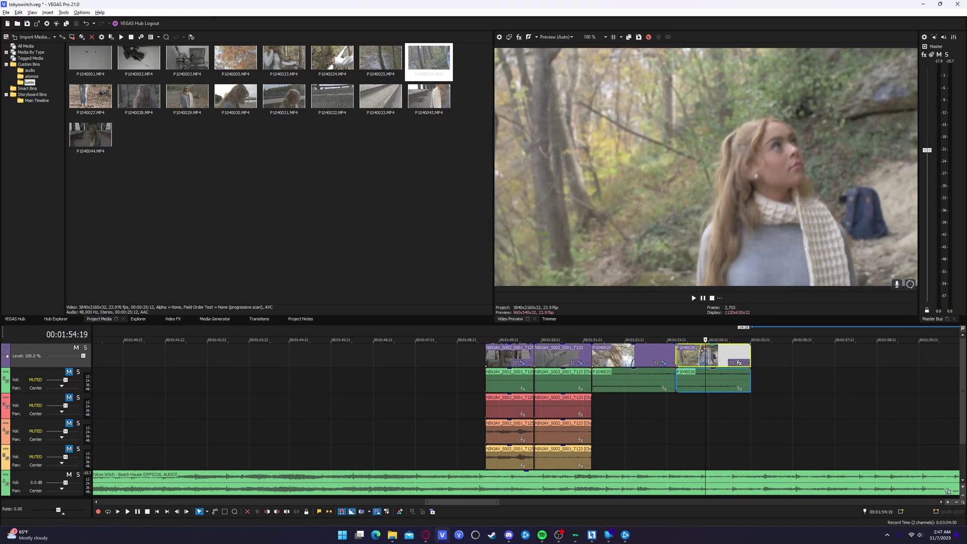
key(Right)
key(Right)
key(Right)
key(Right)
key(Right)
key(Right)
key(Right)
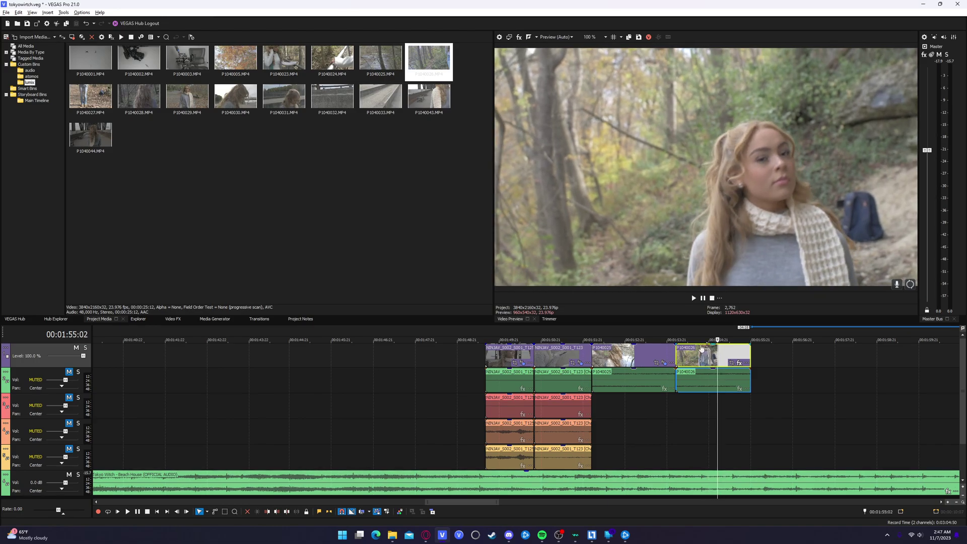
key(ctrl+alt+g)
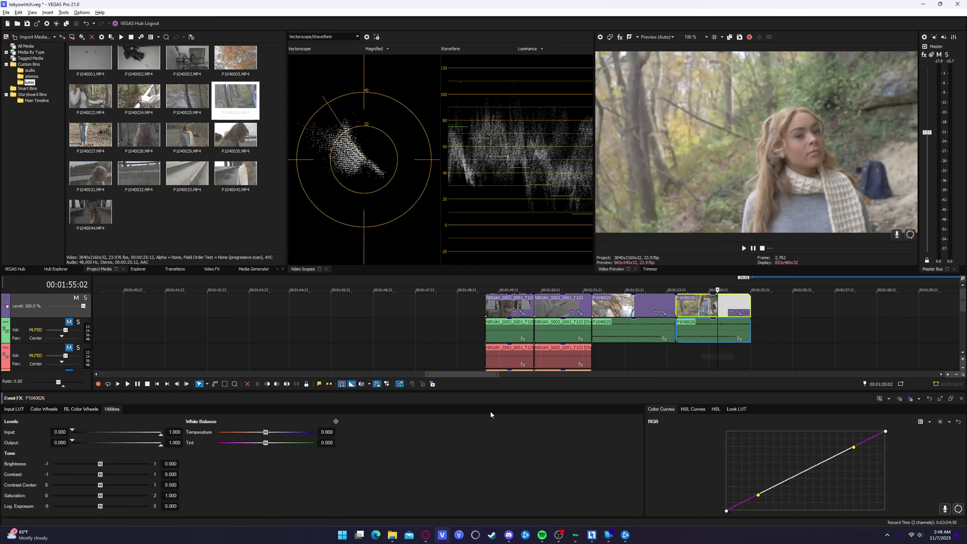
Step: Inspect P1040026's camera LUT list in Input LUT without choosing one
click(23, 406)
click(76, 431)
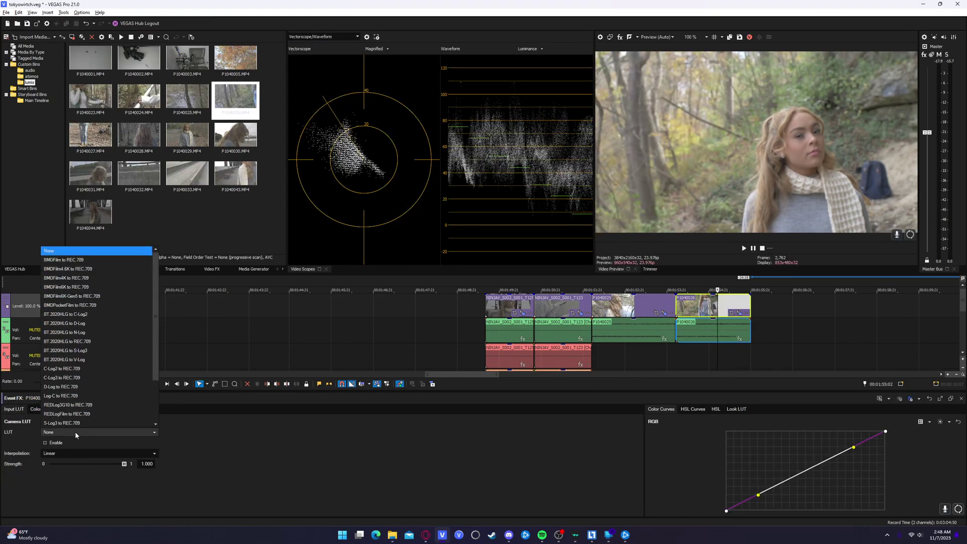
scroll(108, 413, down, 3)
key(Escape)
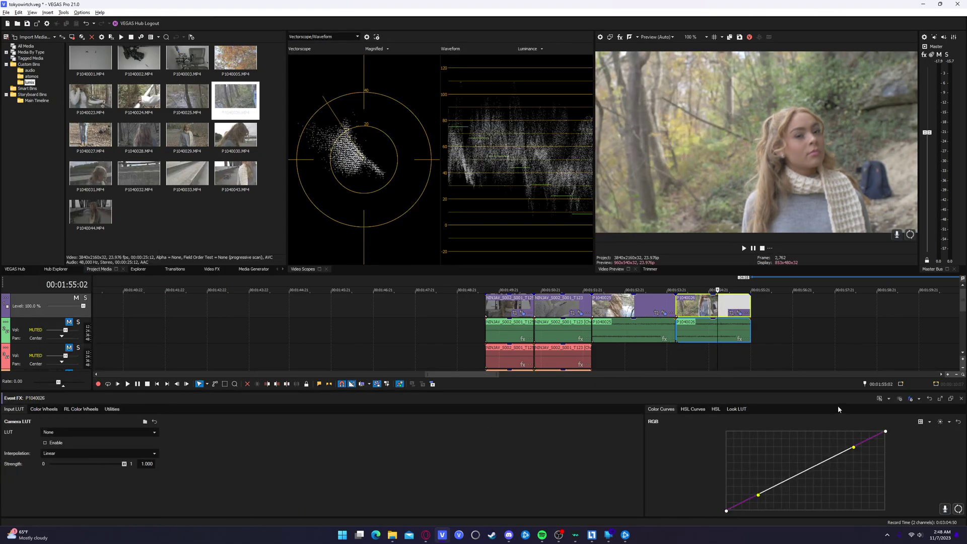
Step: Return colour grading to clip P1040025 with its GC_Titan camera LUT showing
key(ctrl+alt+g)
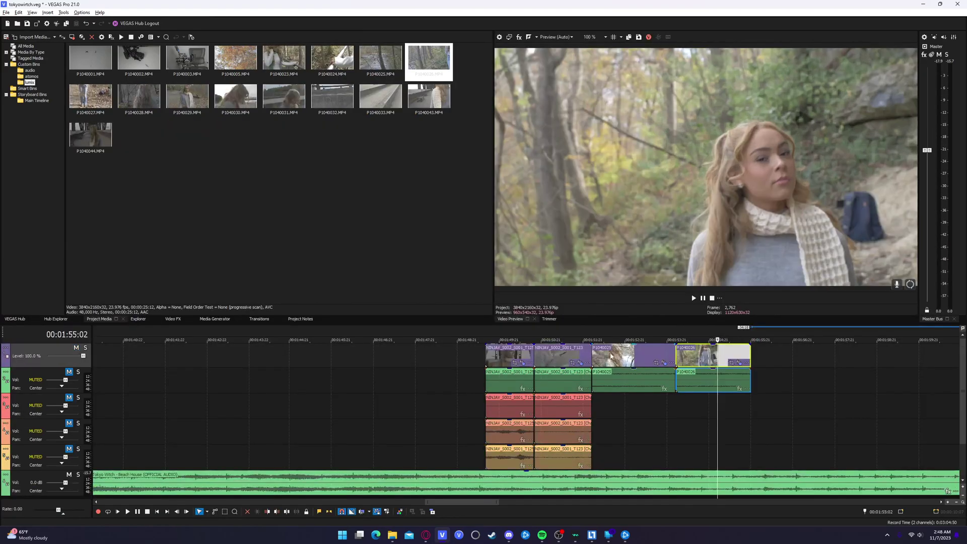
click(623, 306)
click(598, 373)
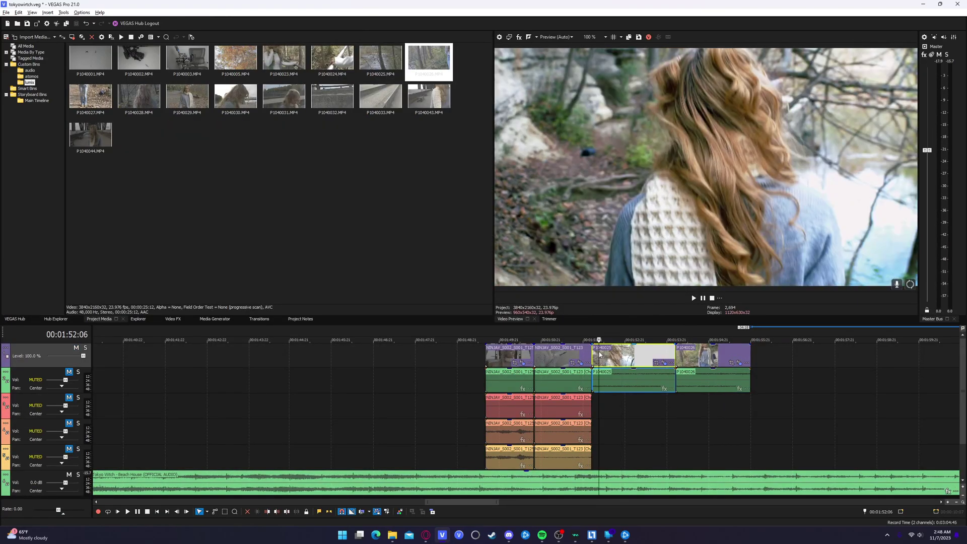
click(643, 355)
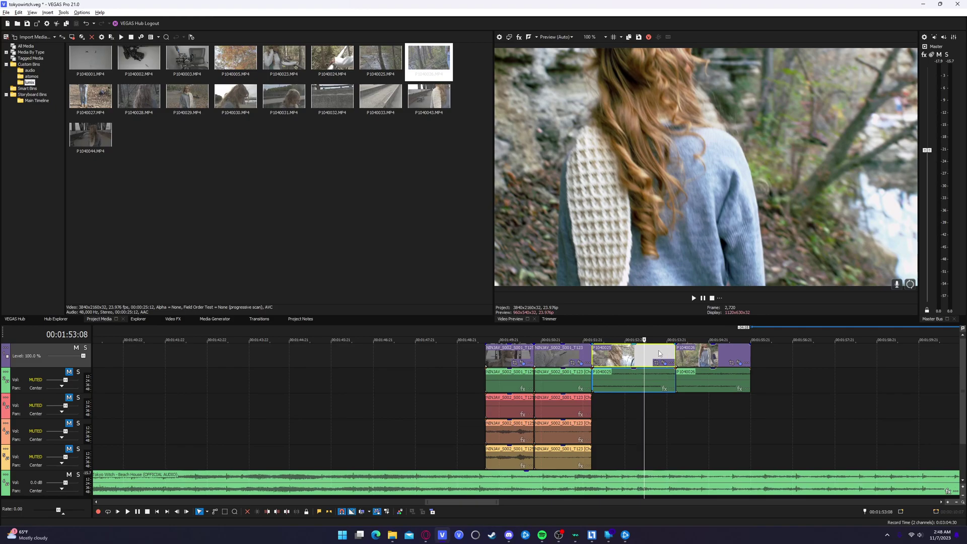
click(658, 353)
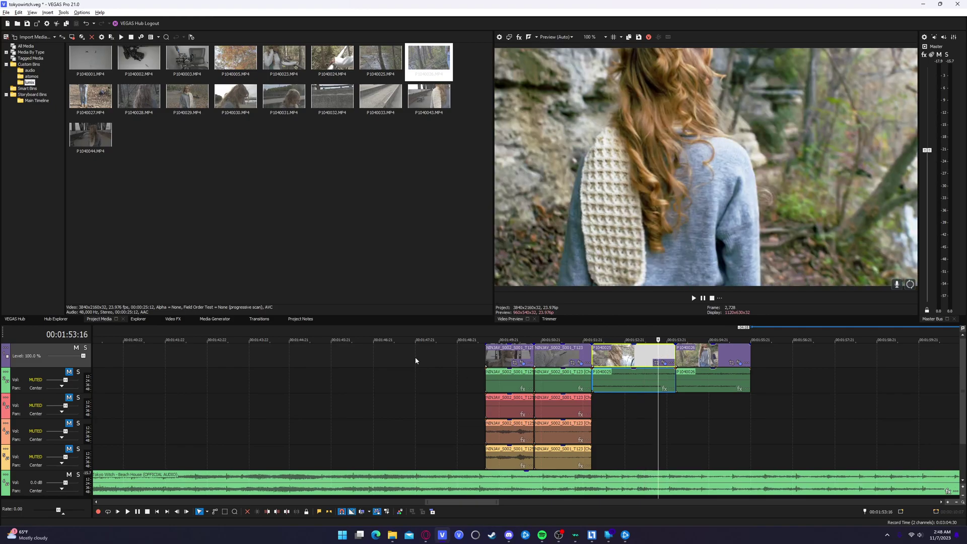
key(ctrl+alt+g)
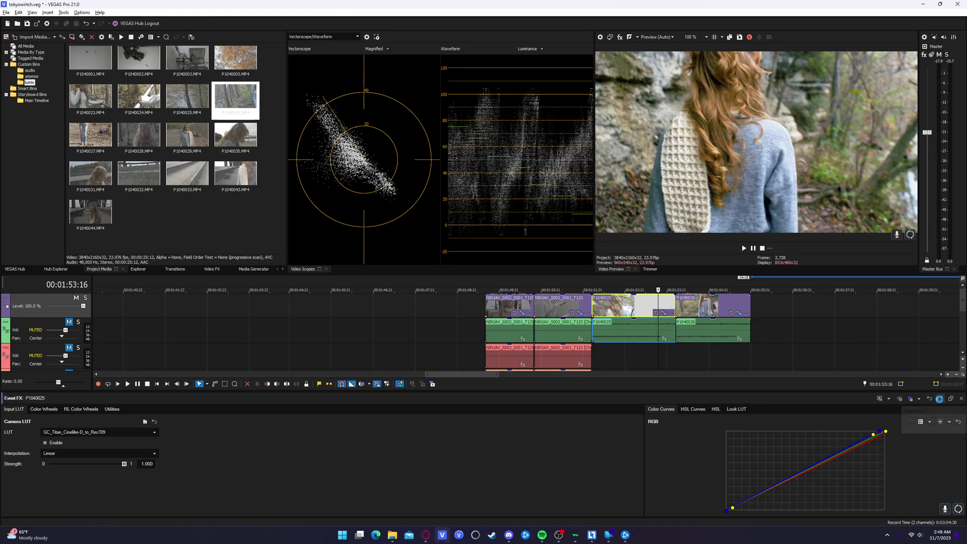
Step: Review P1040025's effects chain and hue and RGB curves before exporting
click(939, 400)
click(837, 392)
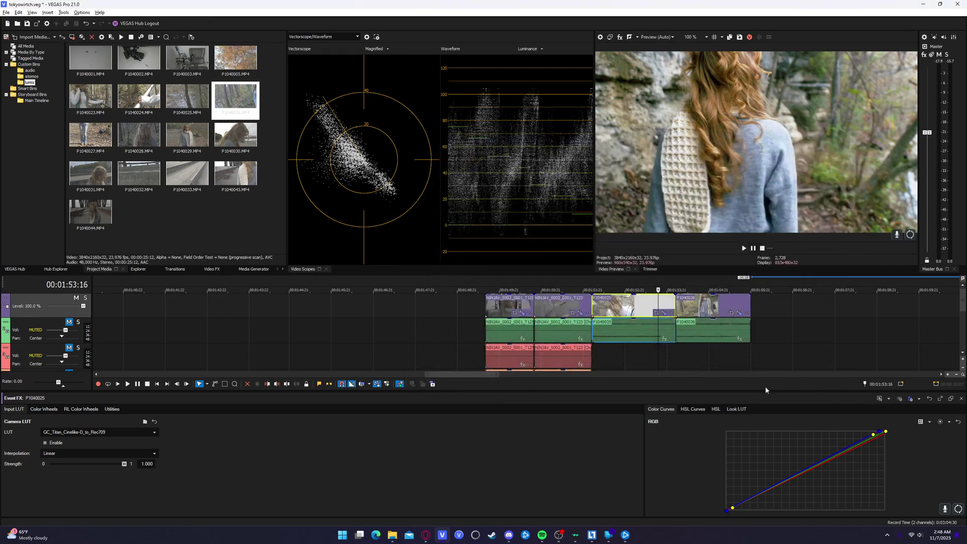
click(664, 314)
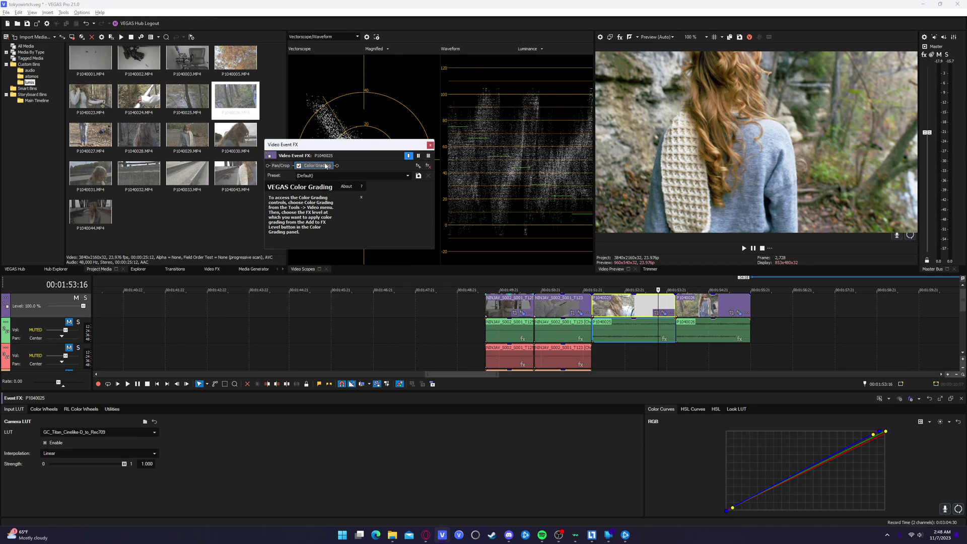
click(429, 145)
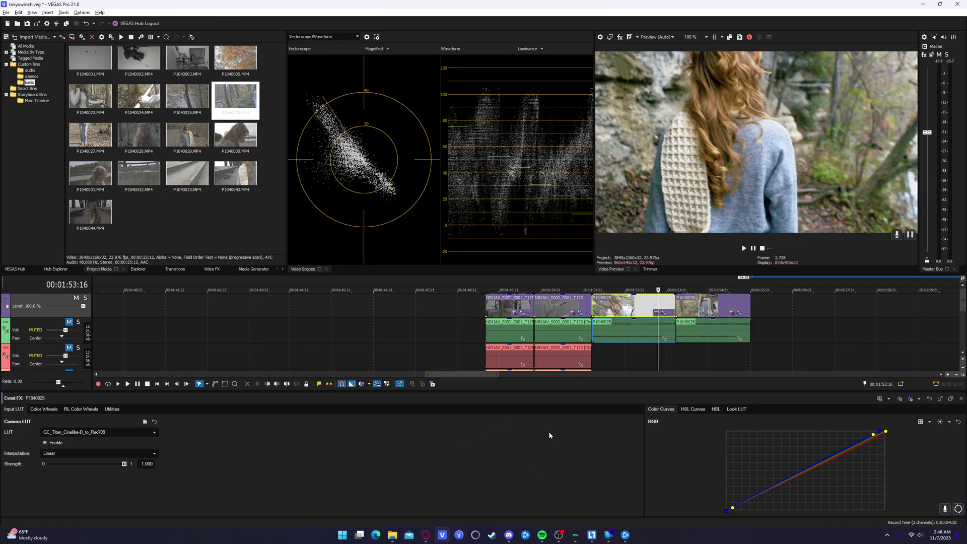
click(693, 409)
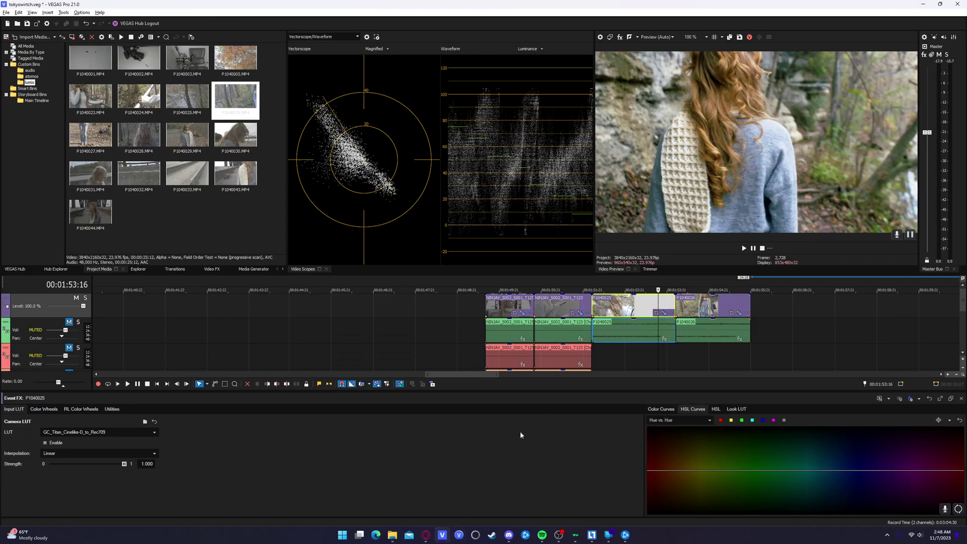
click(661, 409)
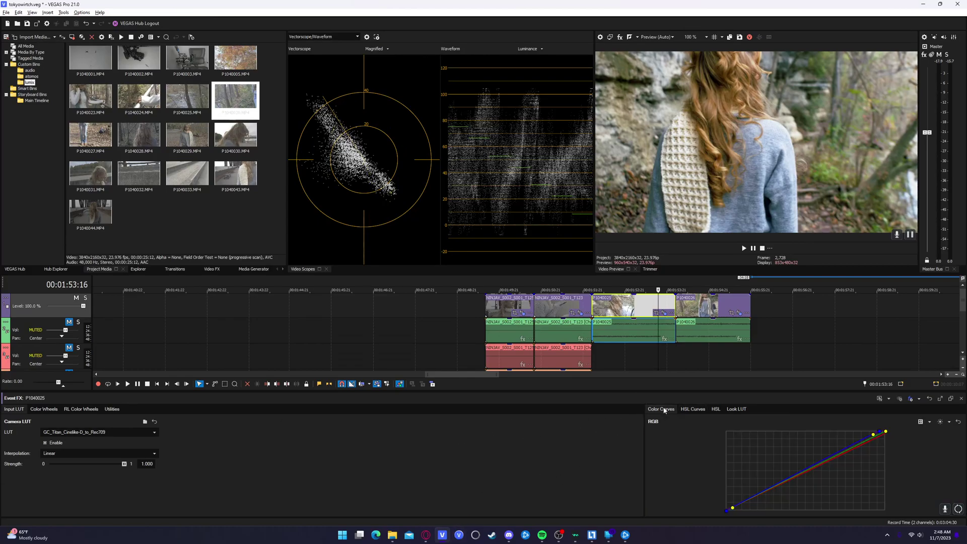
Step: Export the grade as test.cube into the tokyo witch reel\luts folder
click(940, 399)
click(585, 156)
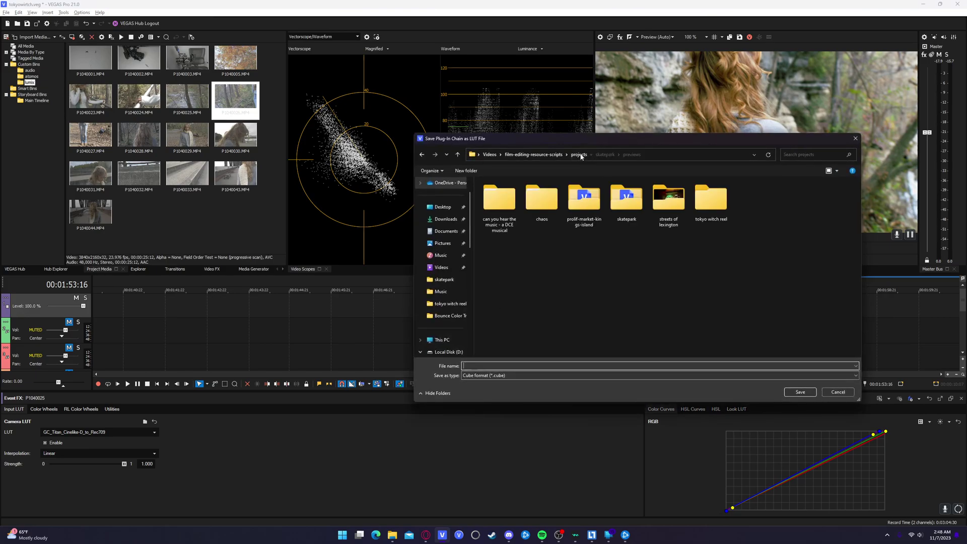
double_click(699, 206)
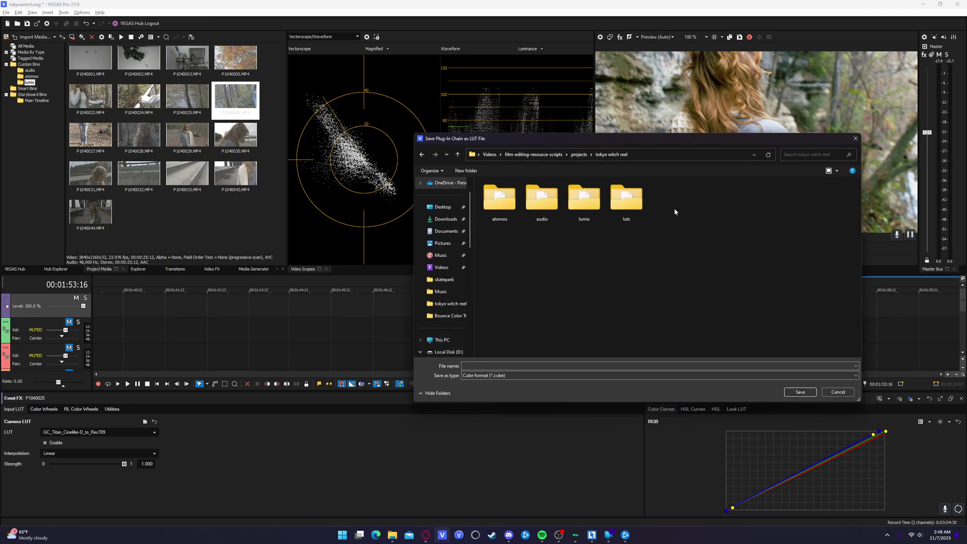
double_click(635, 207)
click(486, 366)
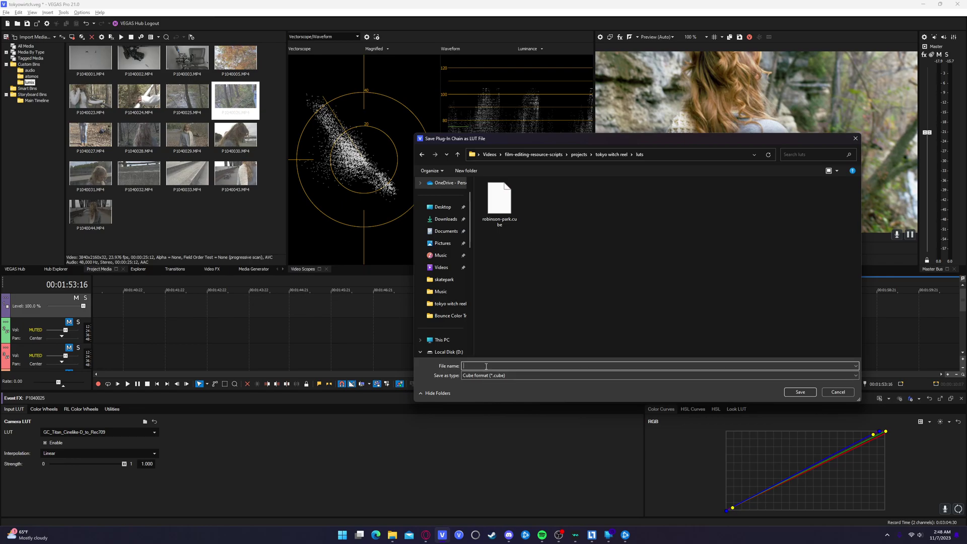
text(test)
click(799, 392)
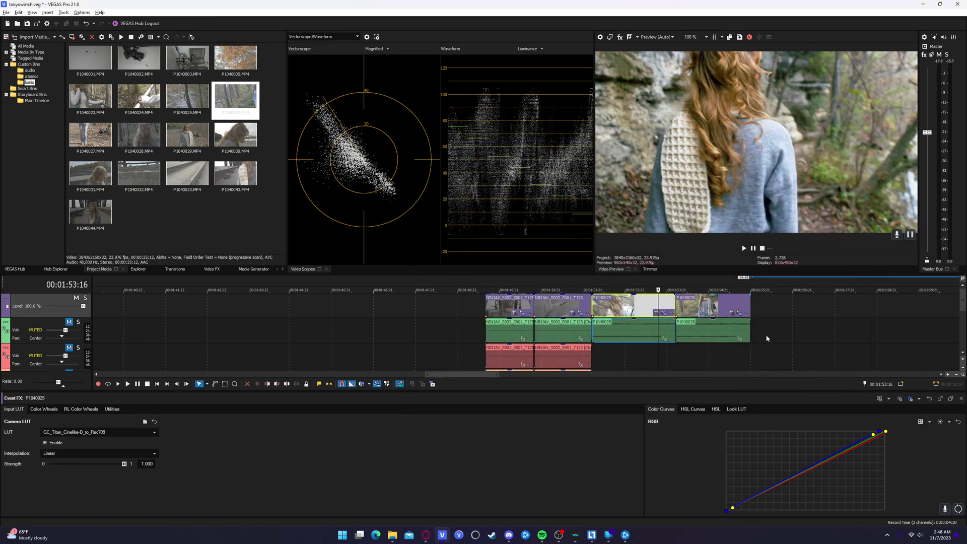
Step: Load test.cube as the Look LUT on clip P1040026
click(713, 306)
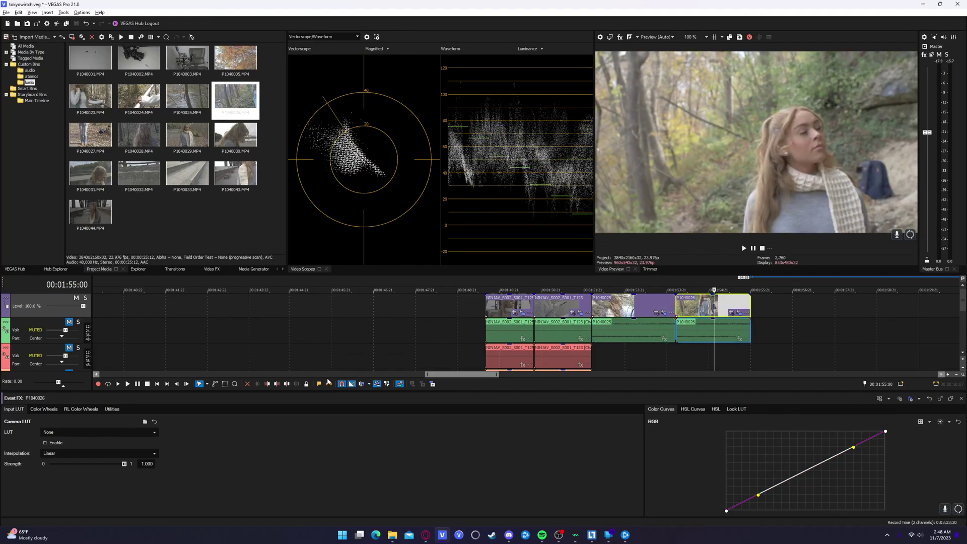
click(734, 410)
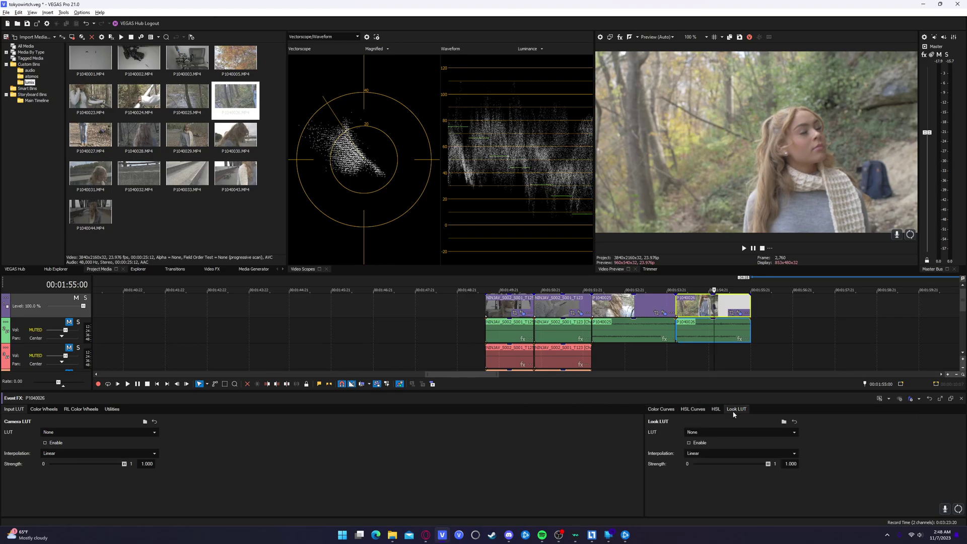
click(782, 421)
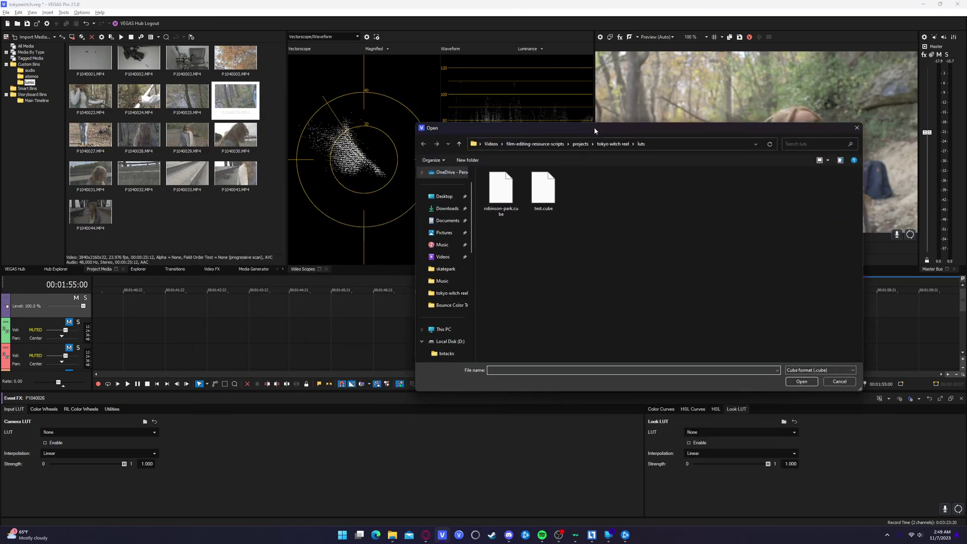
click(541, 201)
click(801, 391)
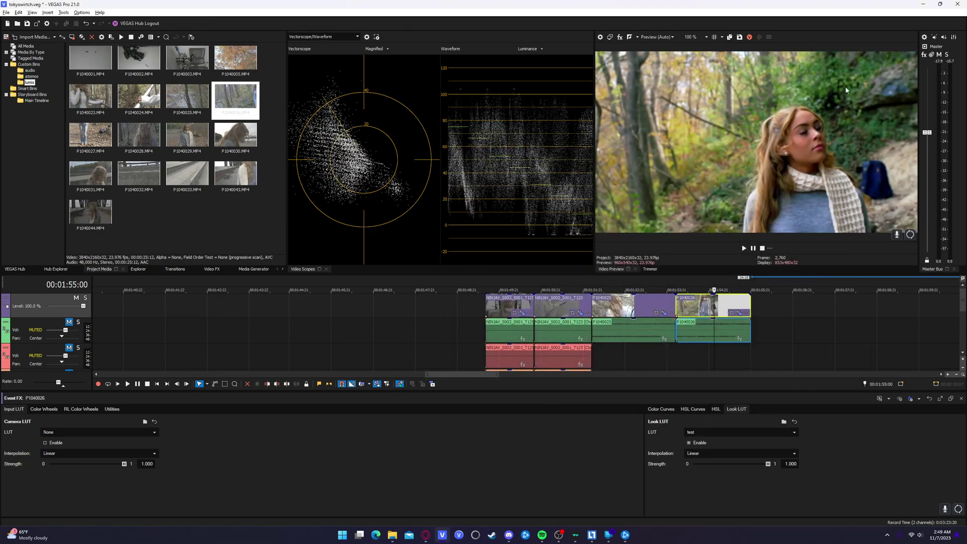
Step: Switch between P1040025 and P1040026 to compare the matched forest grade
click(634, 304)
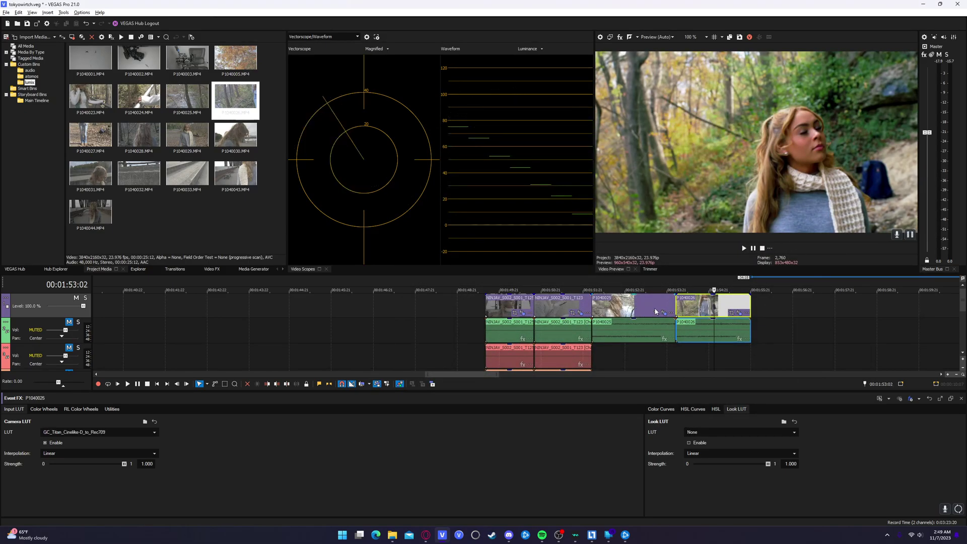
click(698, 305)
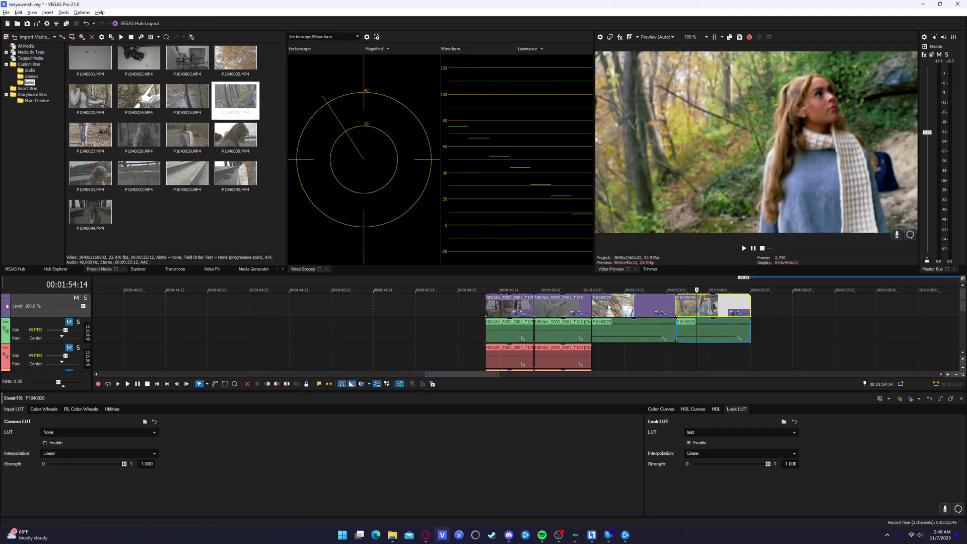
click(608, 307)
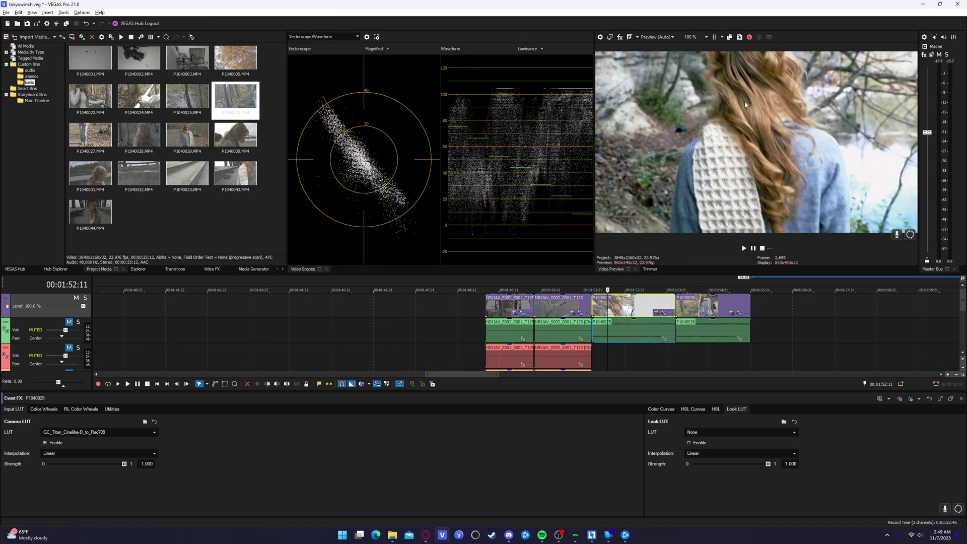
click(691, 310)
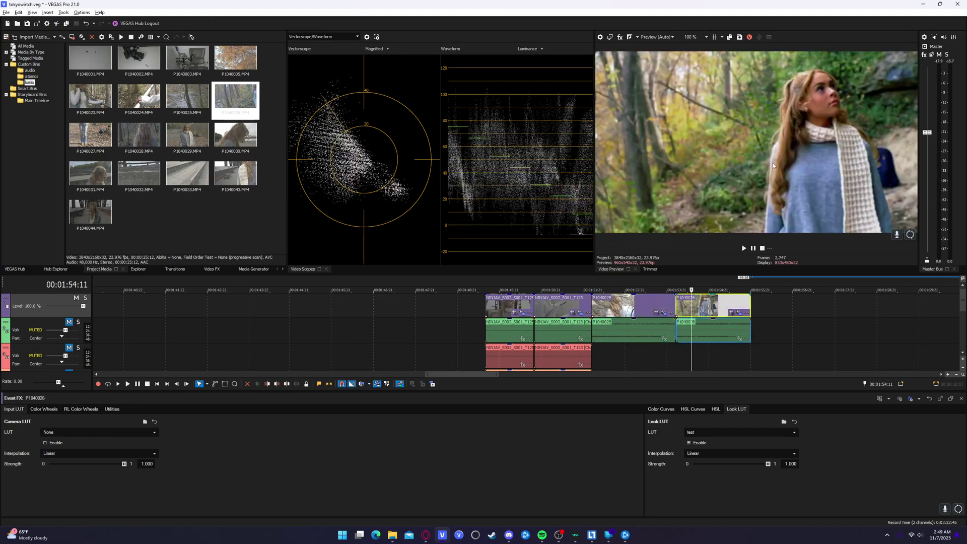
click(635, 306)
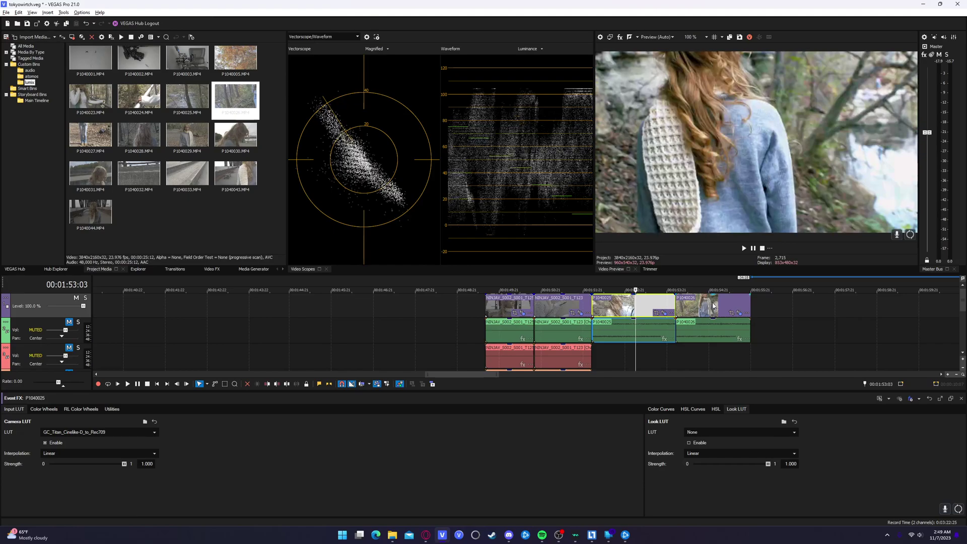
click(712, 305)
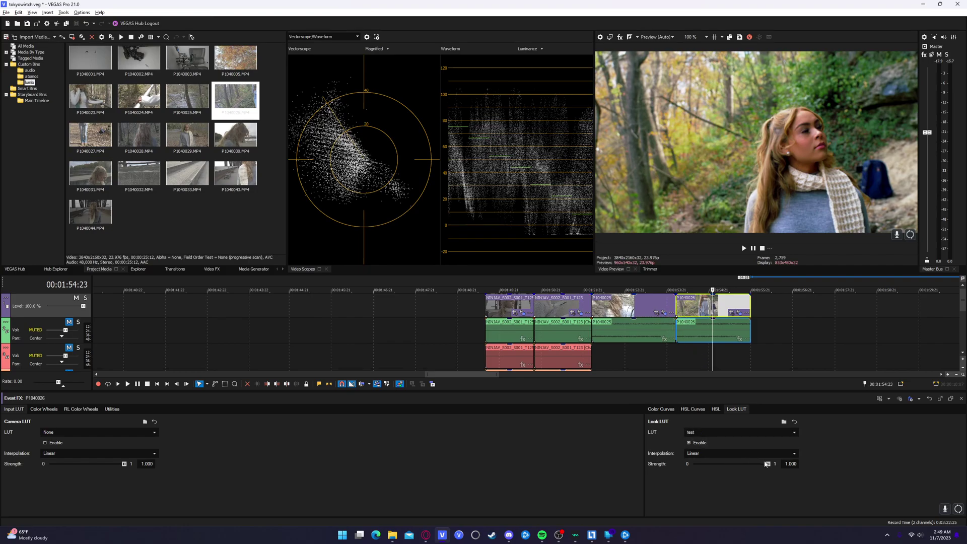
Step: Lower the Look LUT strength to 0.697 and raise Contrast slightly to 0.095
drag(768, 464, 797, 456)
drag(769, 464, 744, 466)
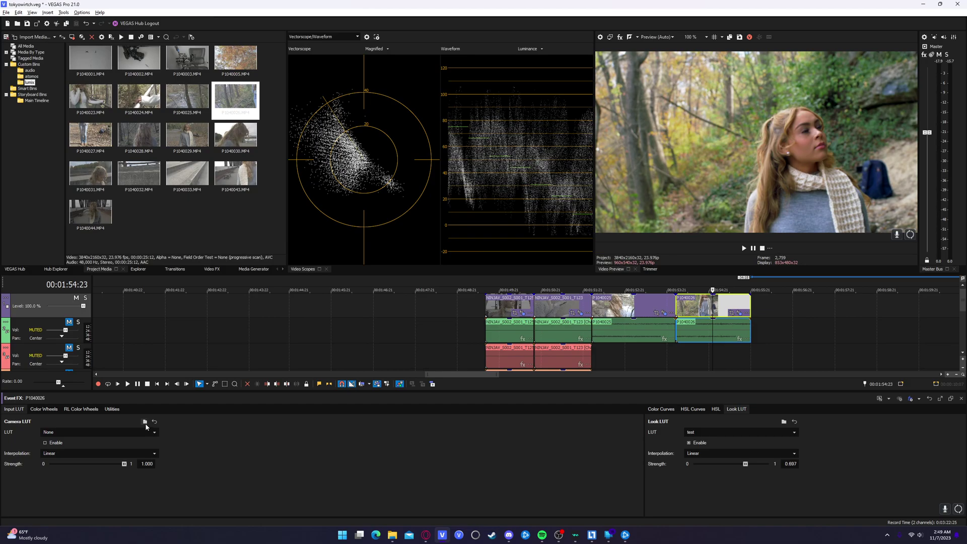
click(112, 409)
drag(100, 474, 105, 474)
Step: Raise Lift Y slightly to brighten the shadows, then compare P1040026 against P1040025
click(53, 411)
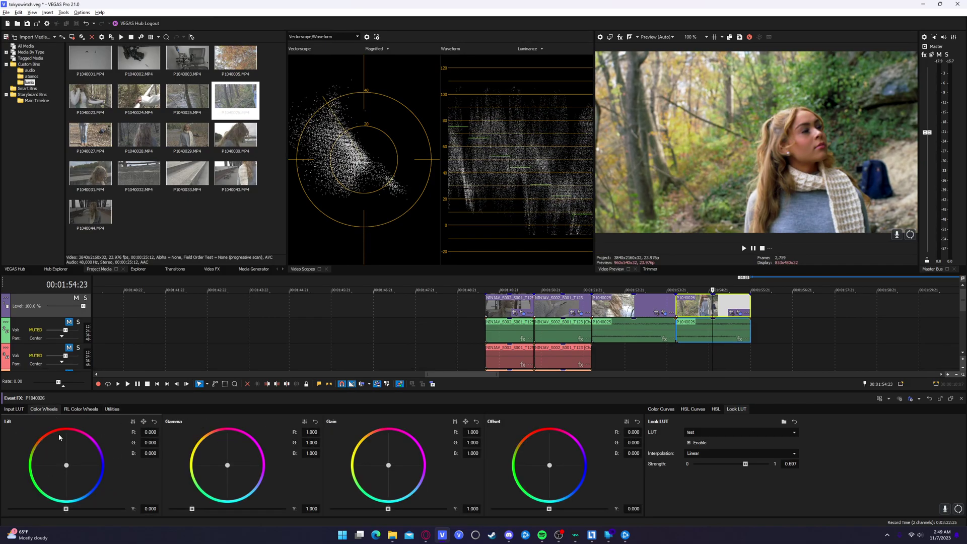
click(74, 410)
click(49, 412)
drag(69, 503, 69, 503)
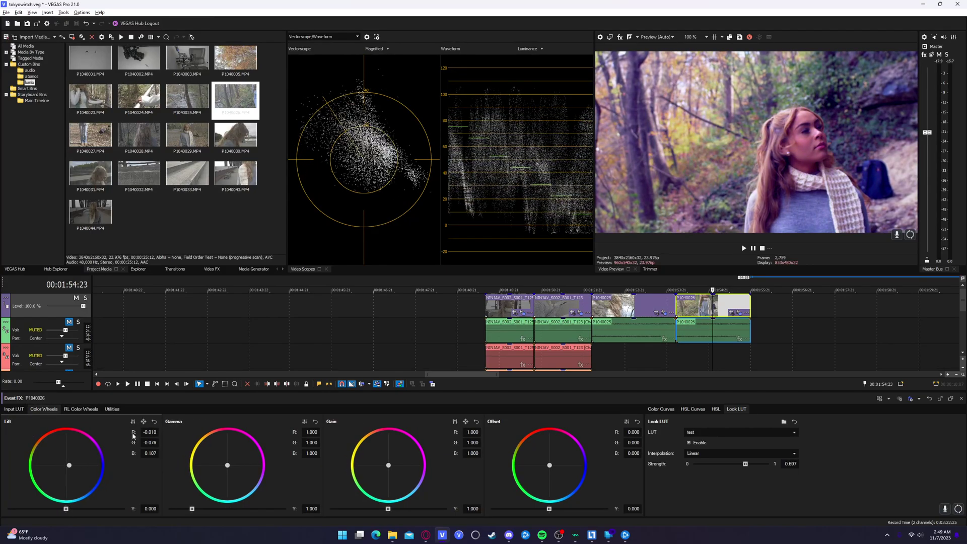
click(154, 421)
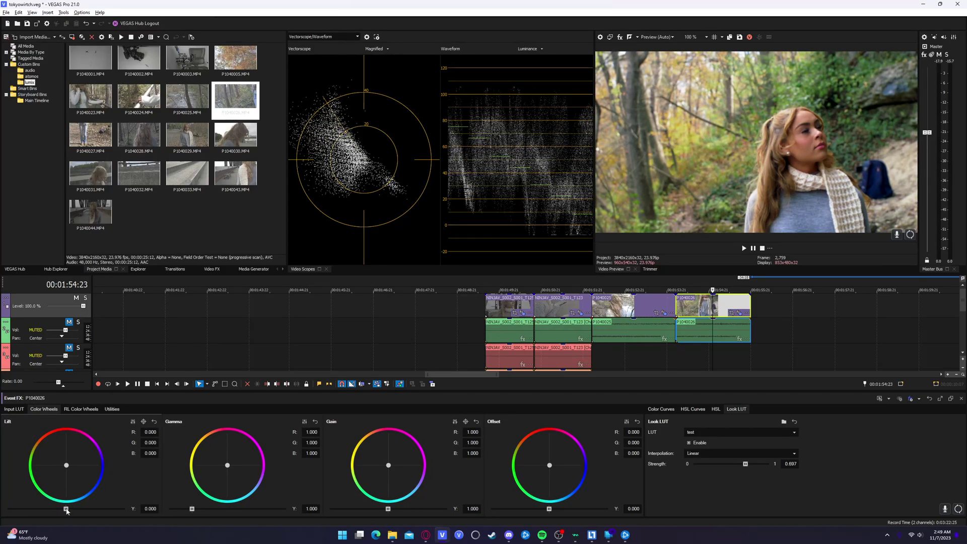
drag(67, 511, 67, 511)
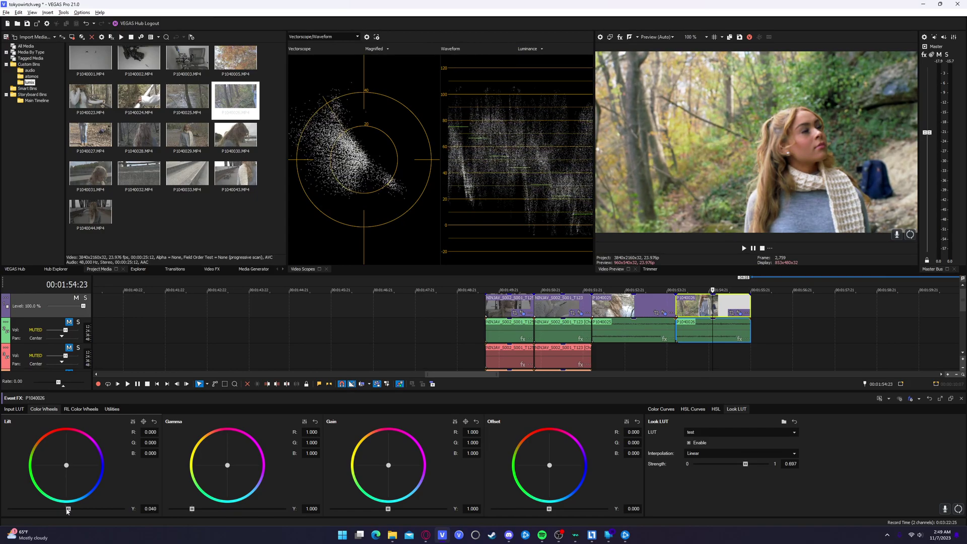
click(651, 304)
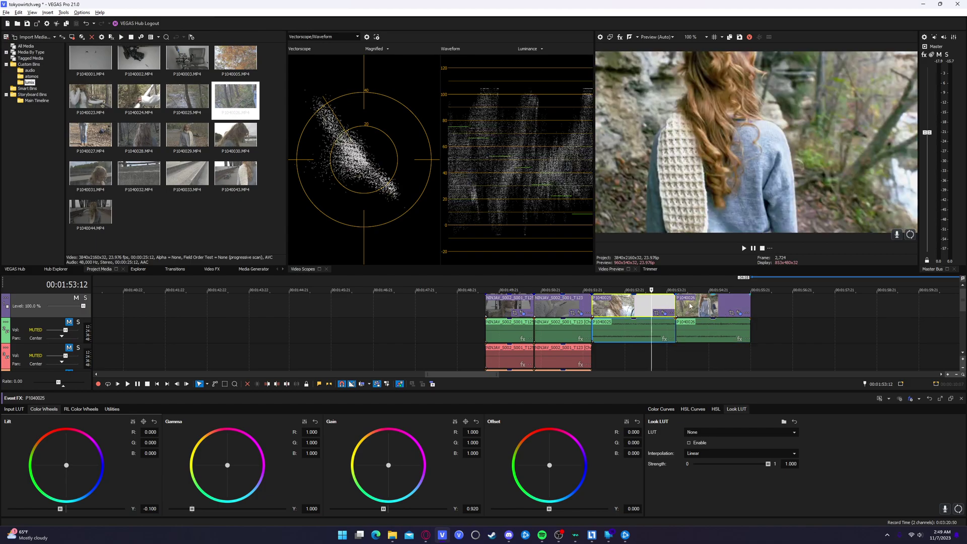
click(689, 321)
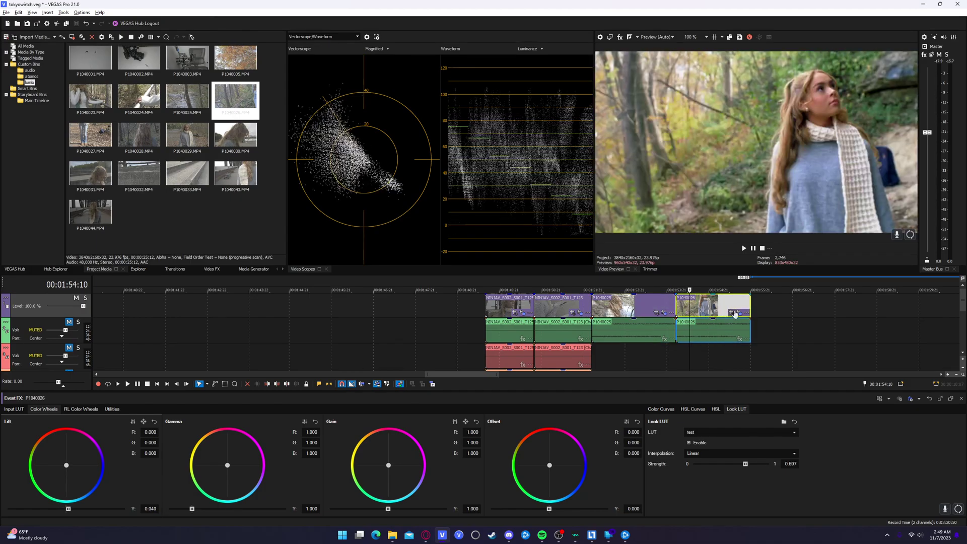
Step: Close colour grading and review the two NINJAV clips, P1040025, and graded P1040026 in the preview
click(960, 398)
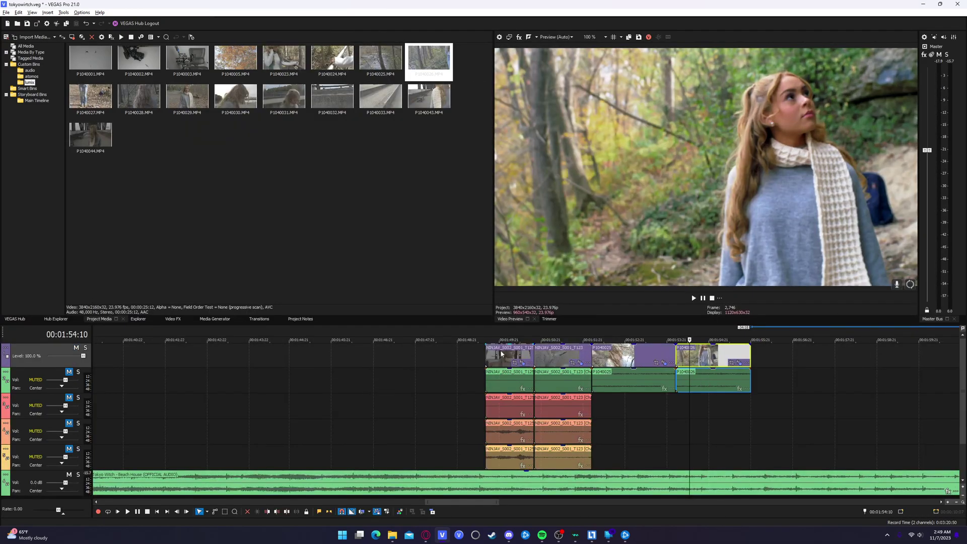
click(501, 354)
click(554, 355)
click(627, 355)
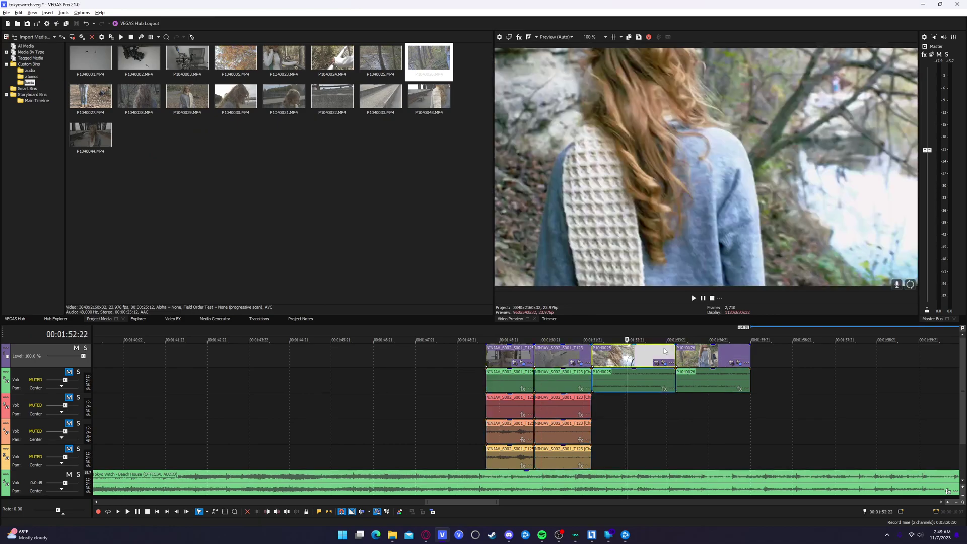
click(690, 351)
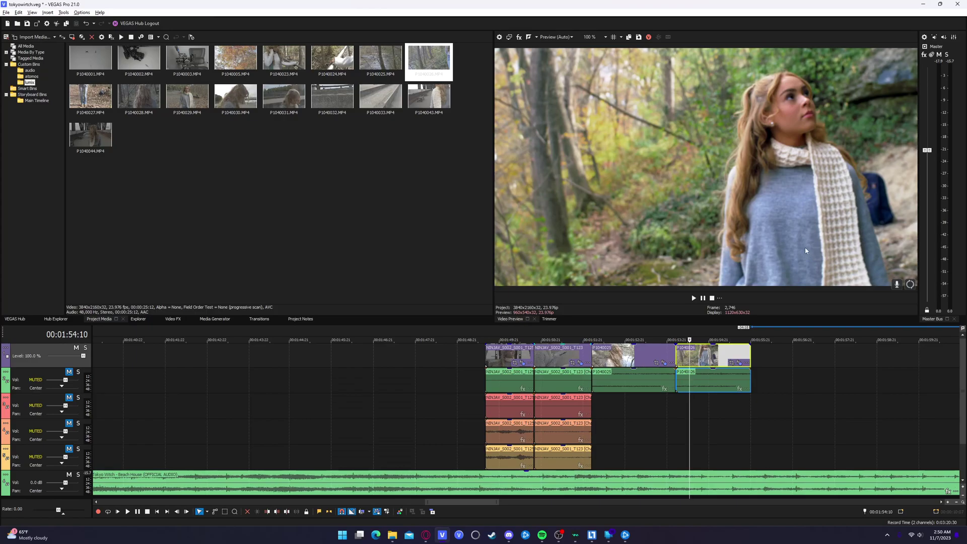
click(565, 355)
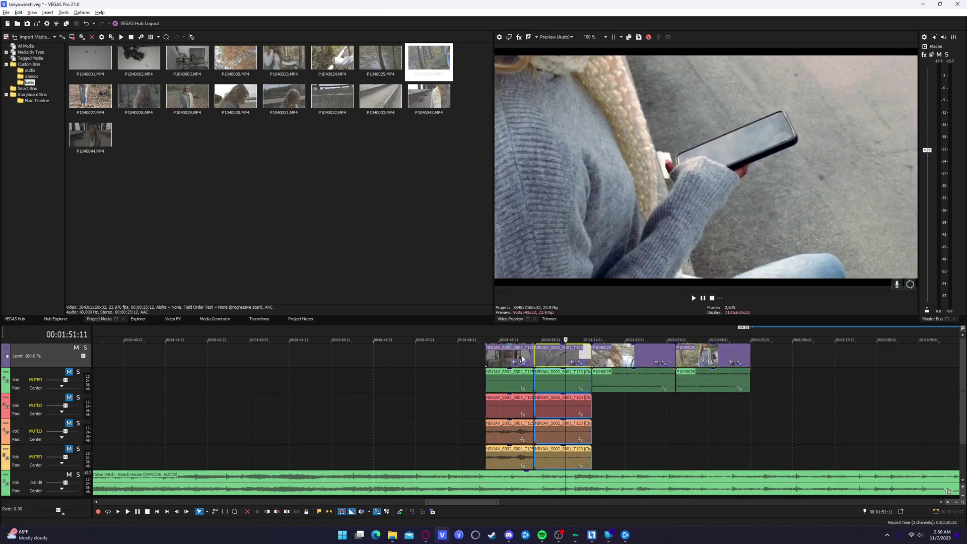
click(522, 358)
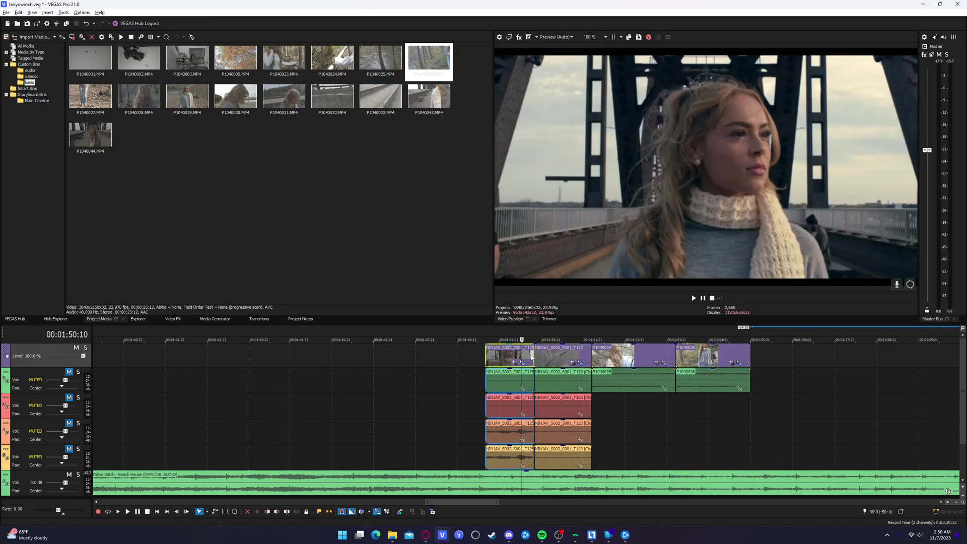
click(714, 358)
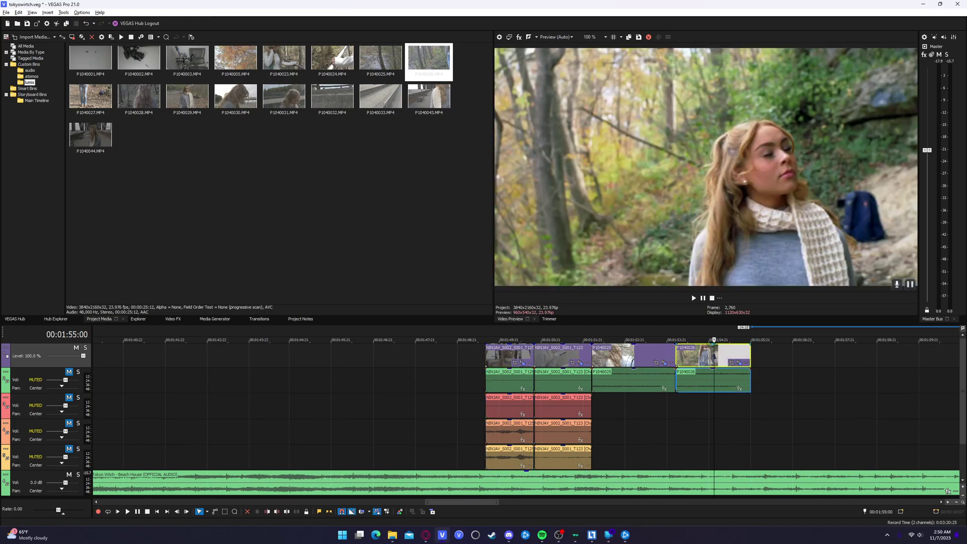